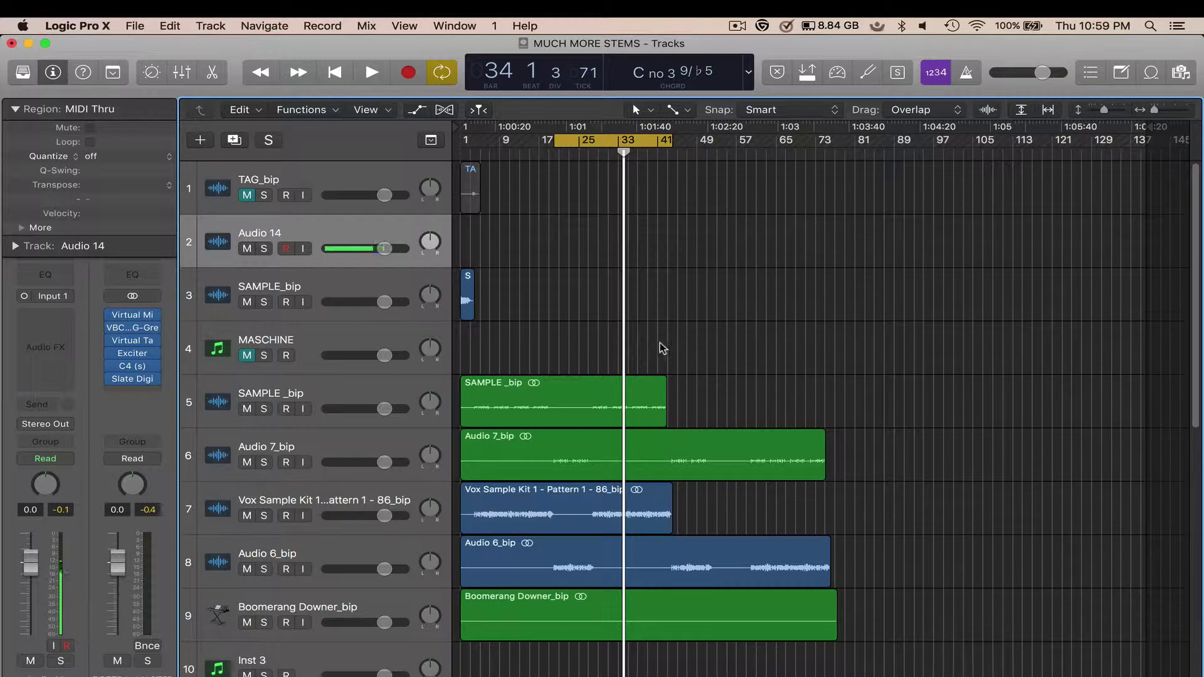
Select Audio 6_bip on track 8 and marquee a short section of its region
click(375, 540)
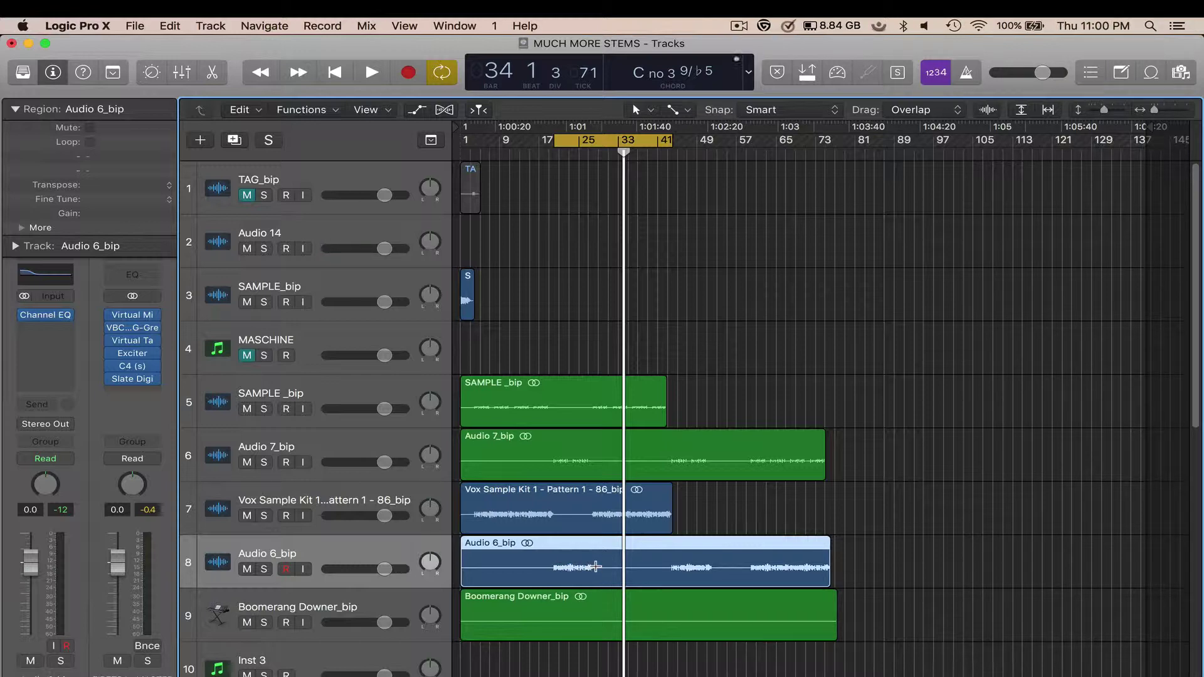
scroll(596, 566, up, 4)
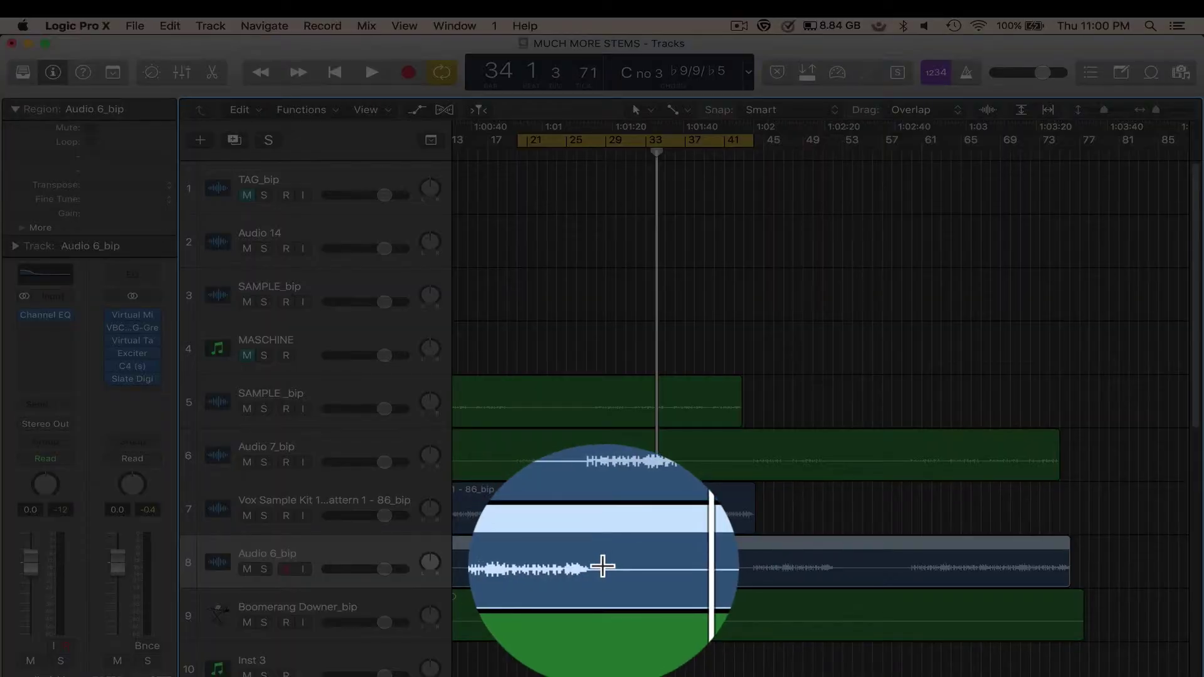
drag(615, 568, 515, 573)
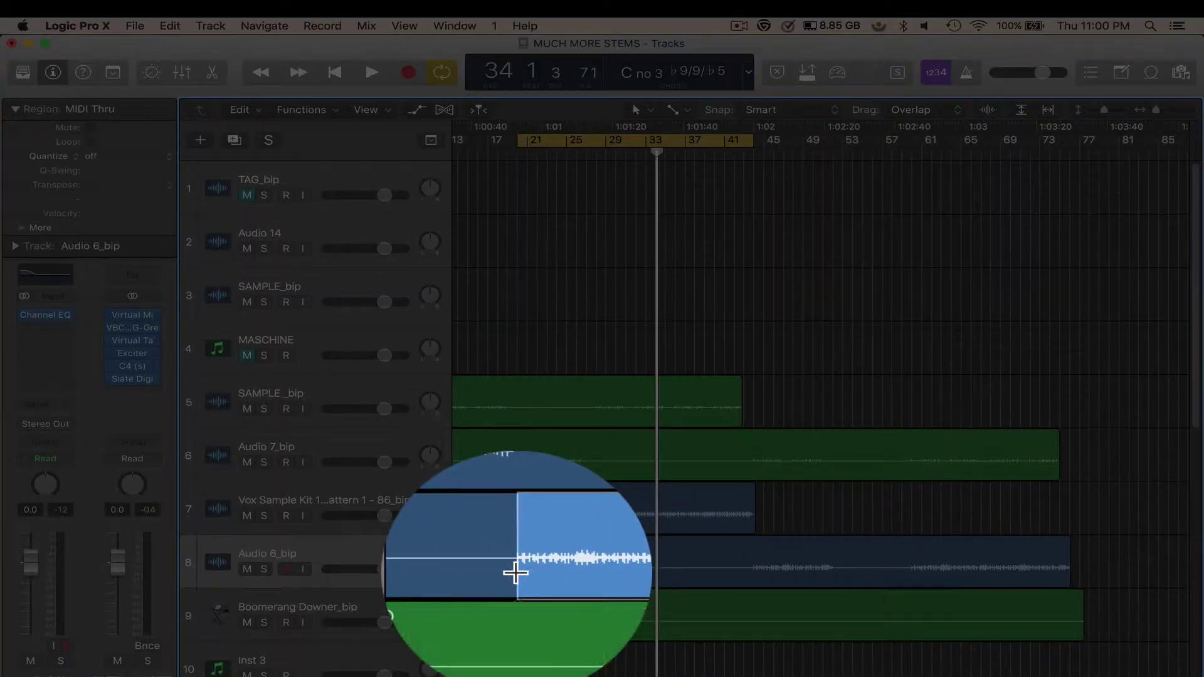
scroll(515, 573, left, 2)
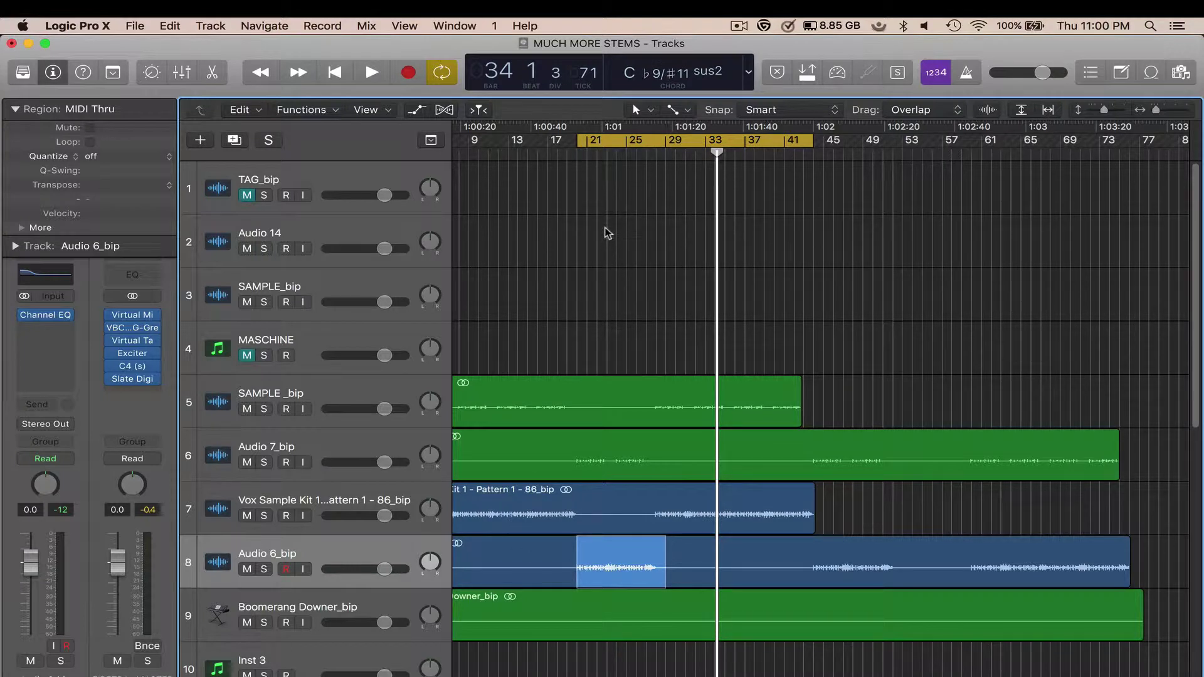
key(space)
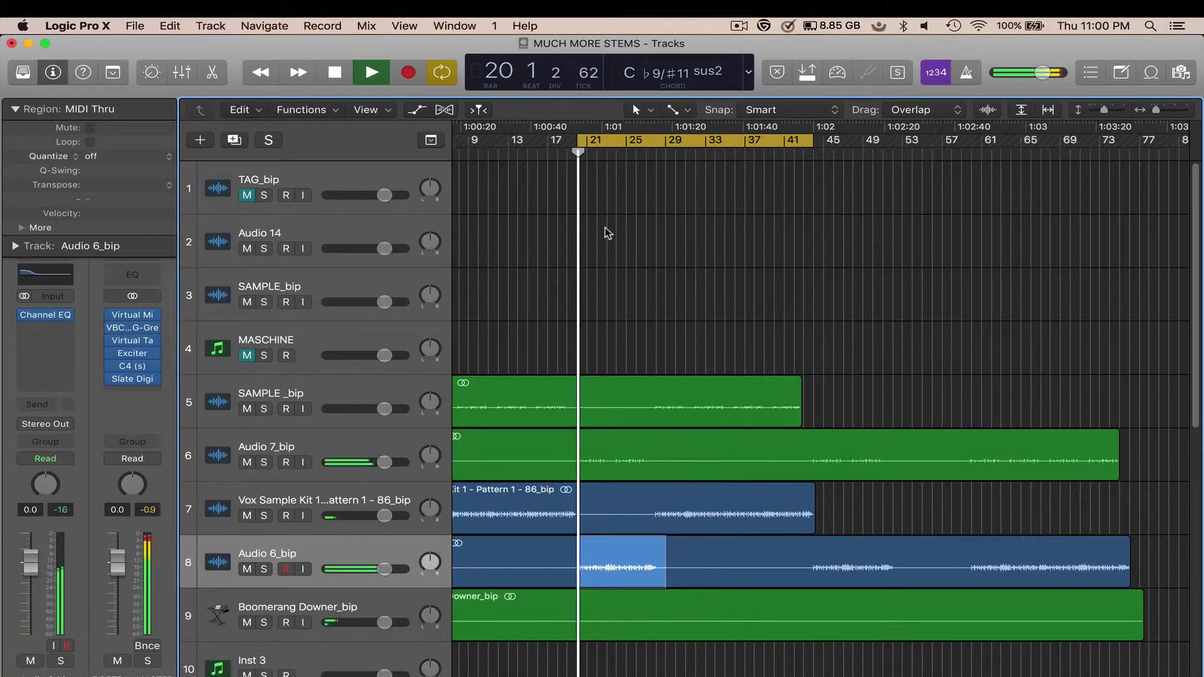
click(264, 570)
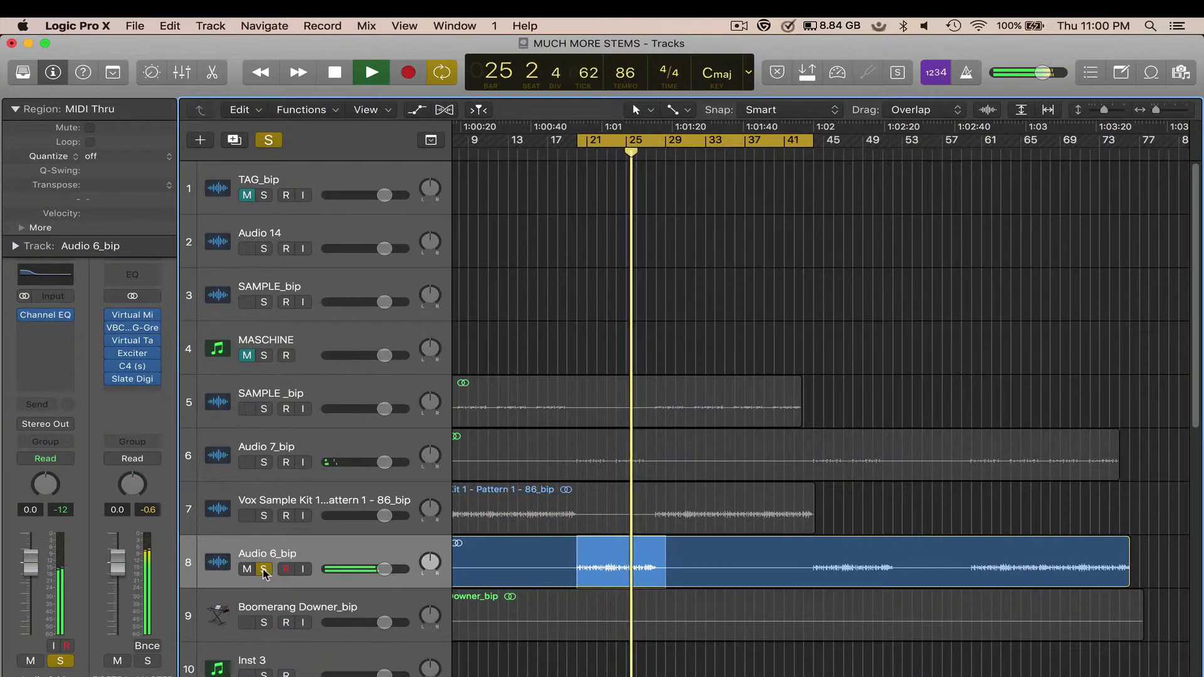
click(265, 569)
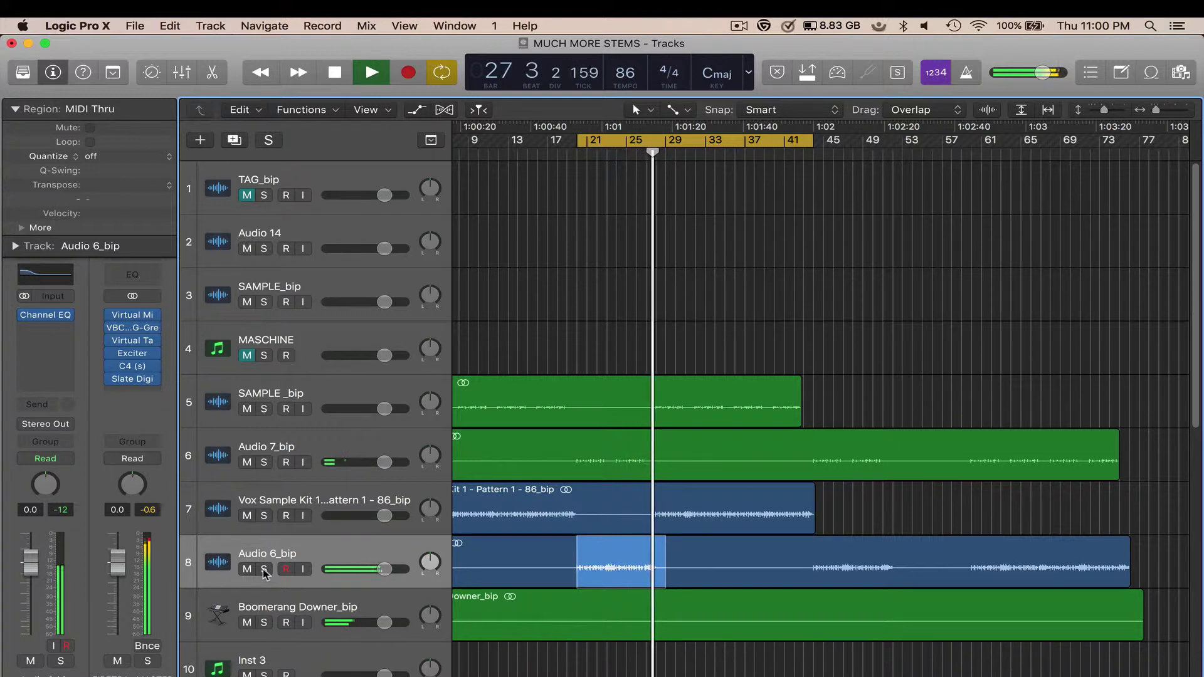
key(space)
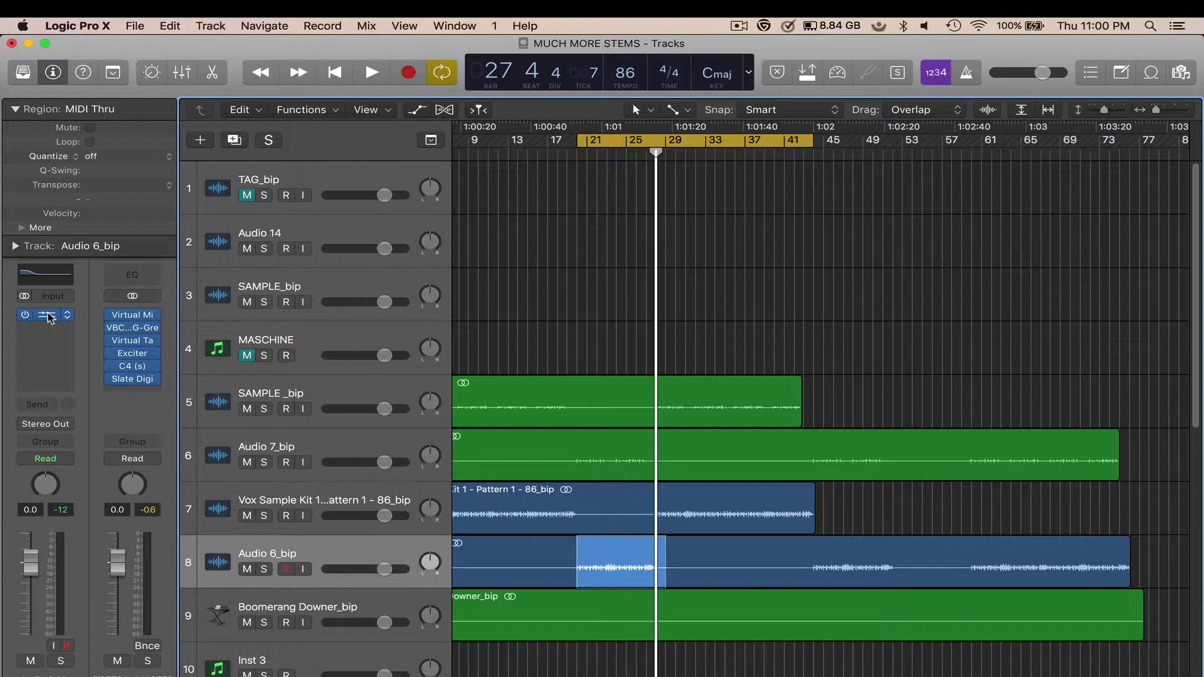
Bypass the existing EQ, insert a stereo Channel EQ, solo Audio 6_bip and start playback
click(25, 315)
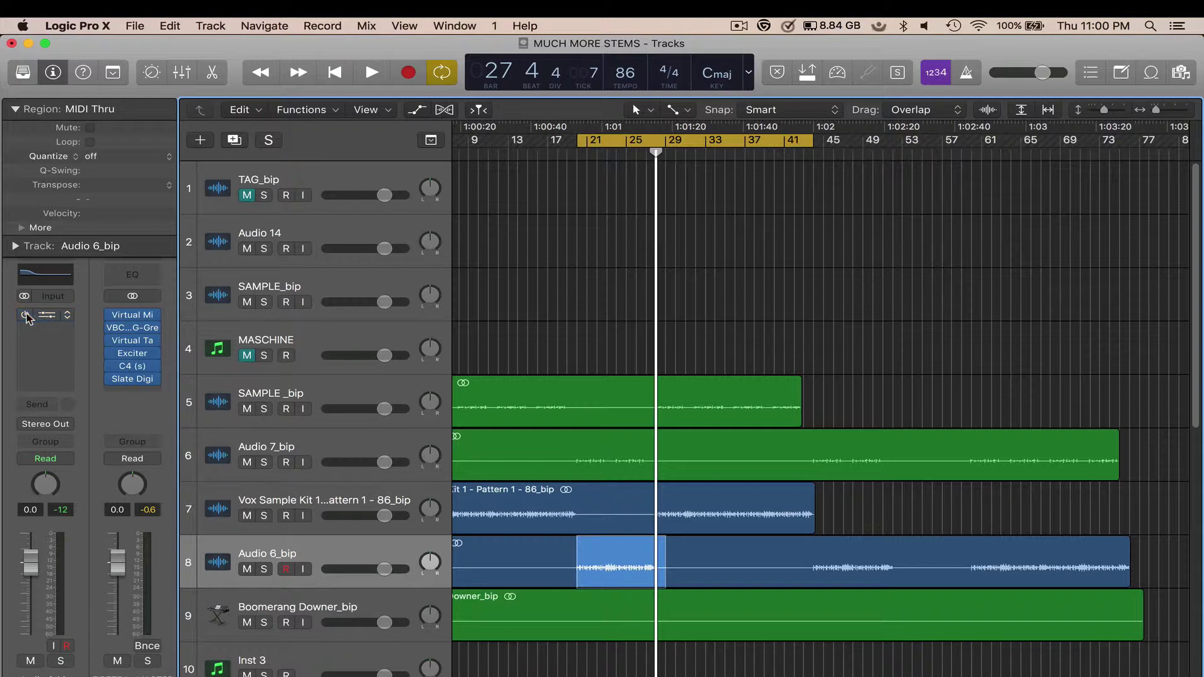
click(68, 328)
mouse_move(129, 359)
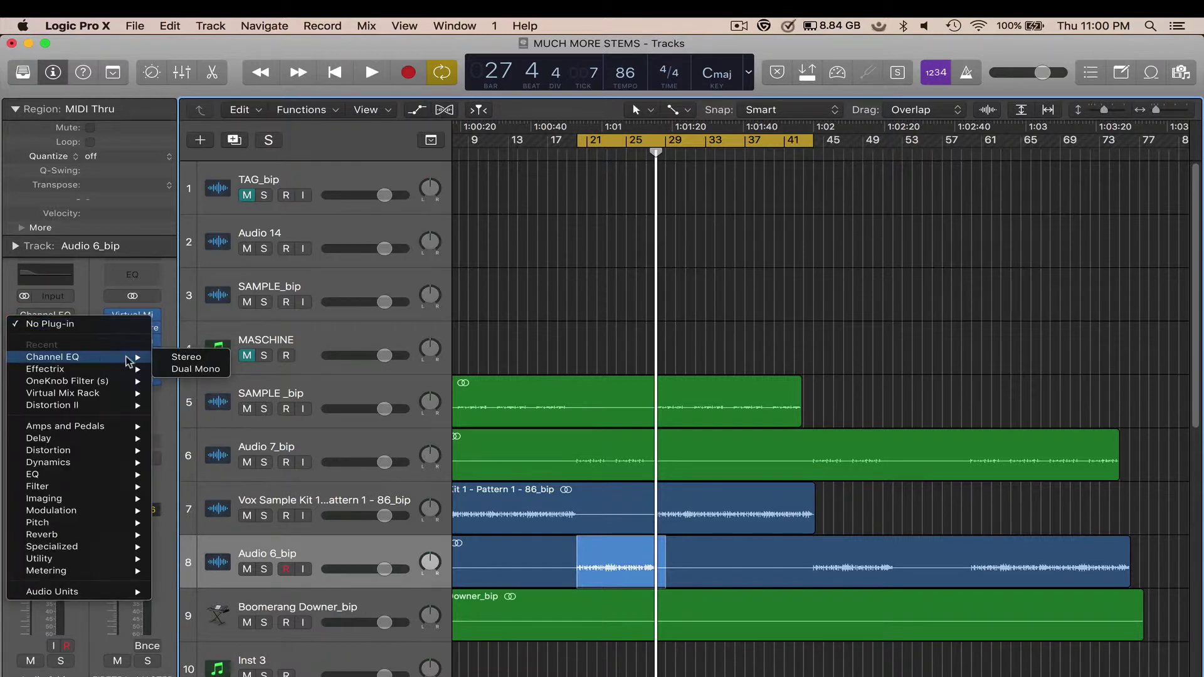
click(168, 359)
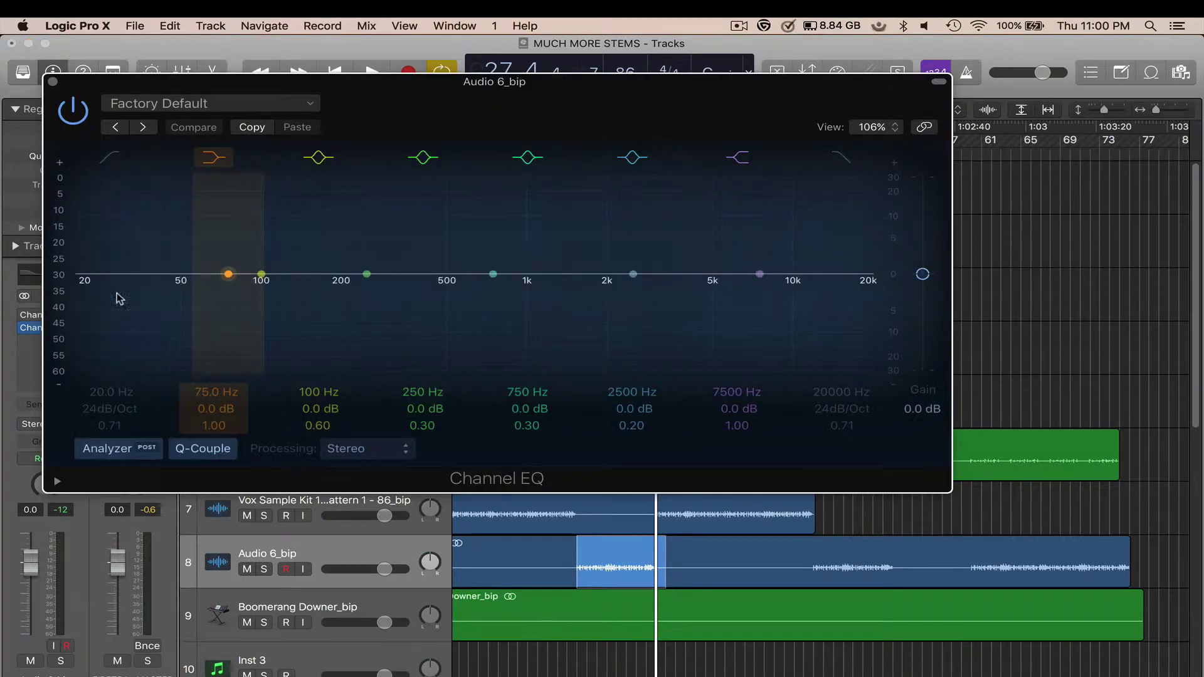
drag(289, 89, 458, 87)
click(264, 570)
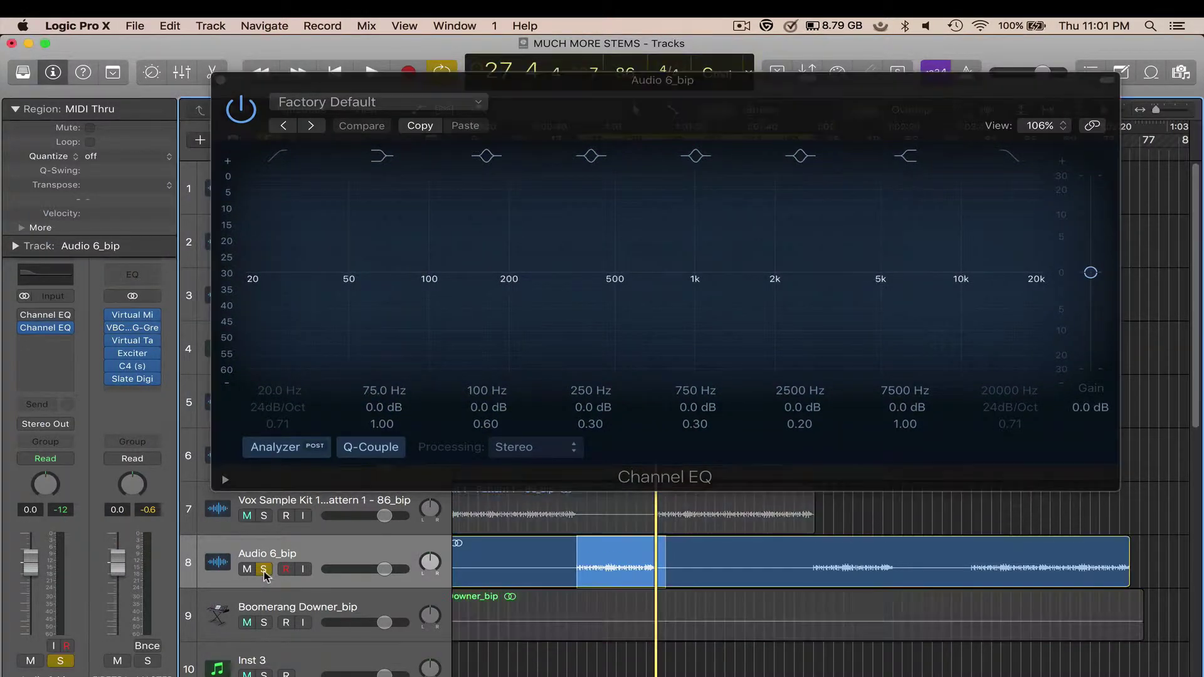
key(space)
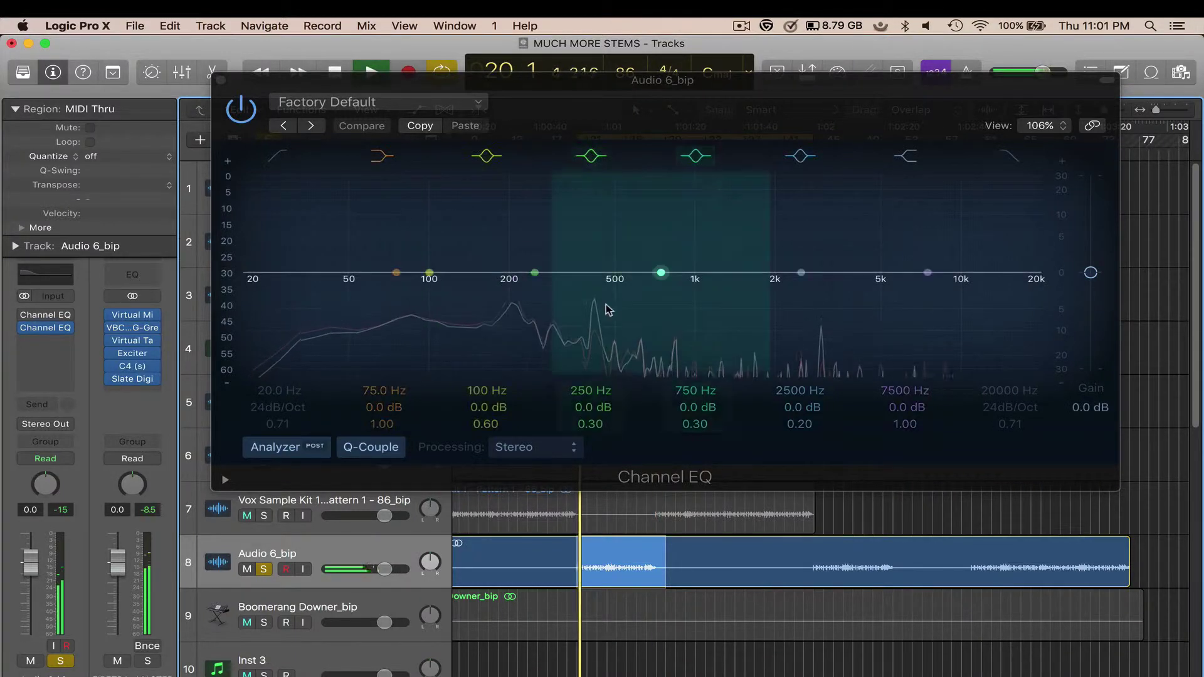
Enable the Channel EQ high-cut band and set the low-pass cutoff to about 470 Hz
click(1016, 164)
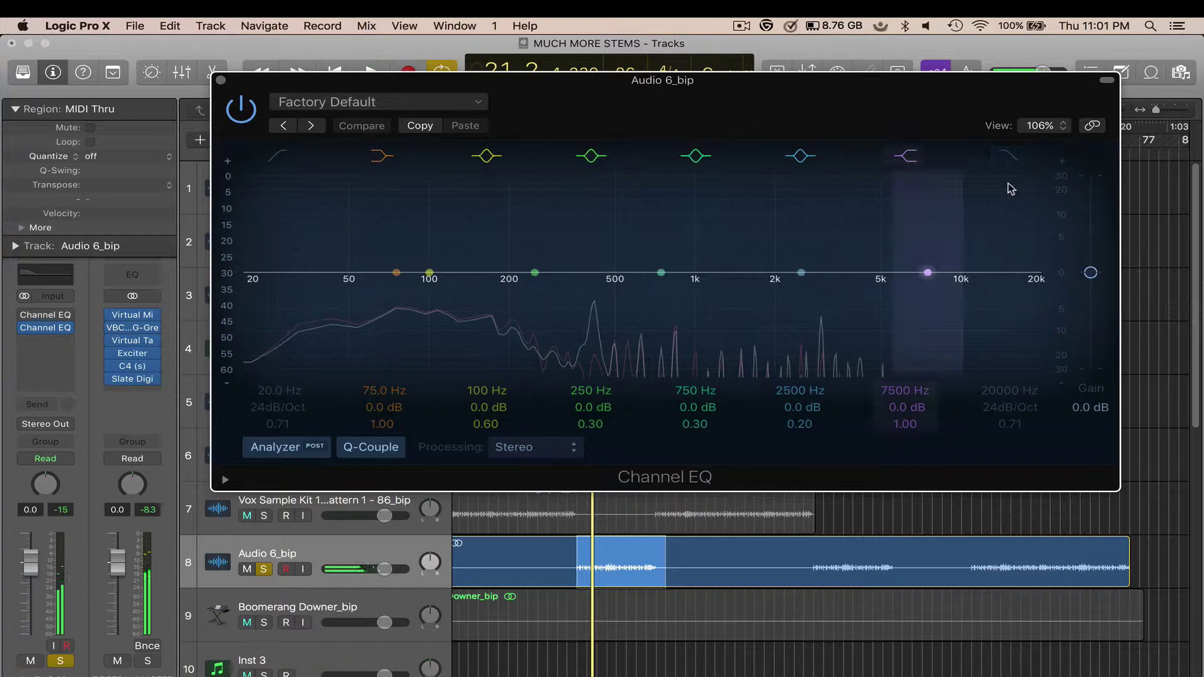
click(1014, 162)
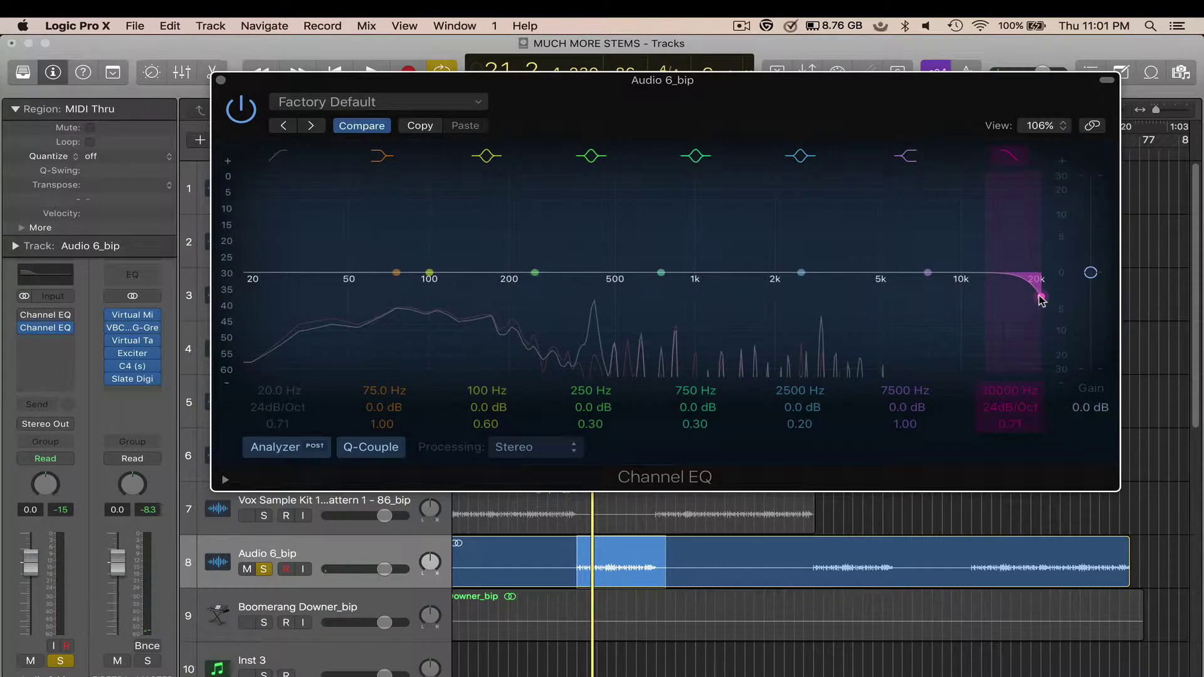
drag(1041, 300, 527, 303)
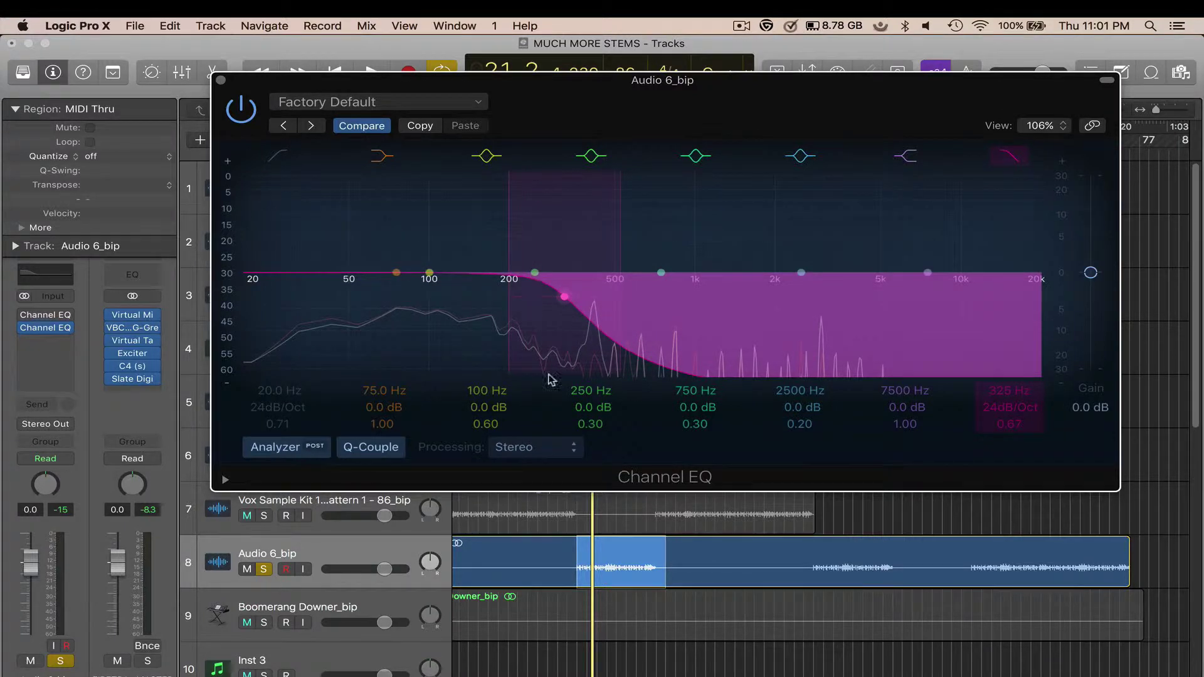
key(space)
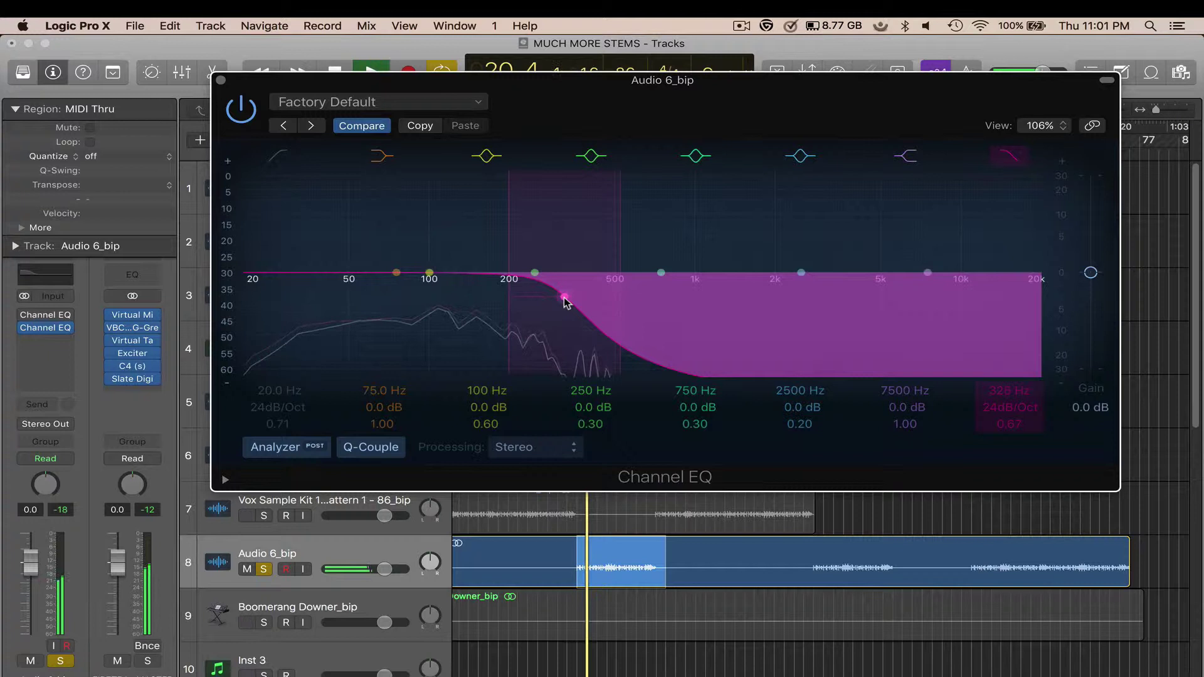
drag(566, 303, 607, 301)
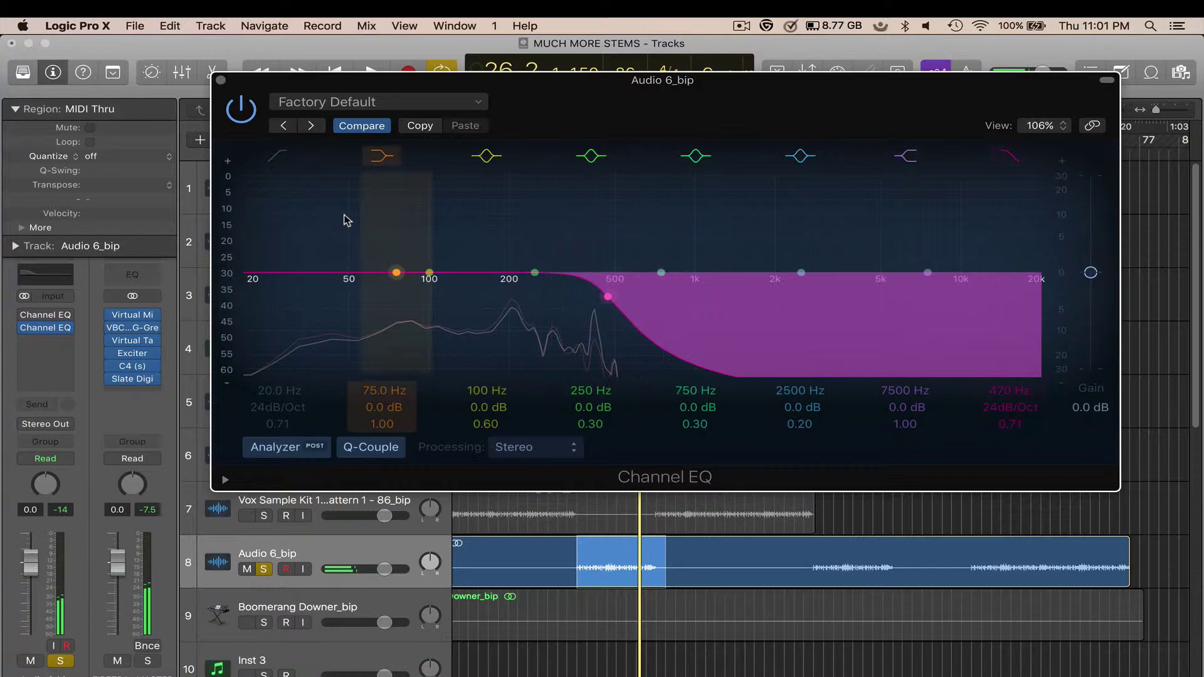
mouse_move(67, 333)
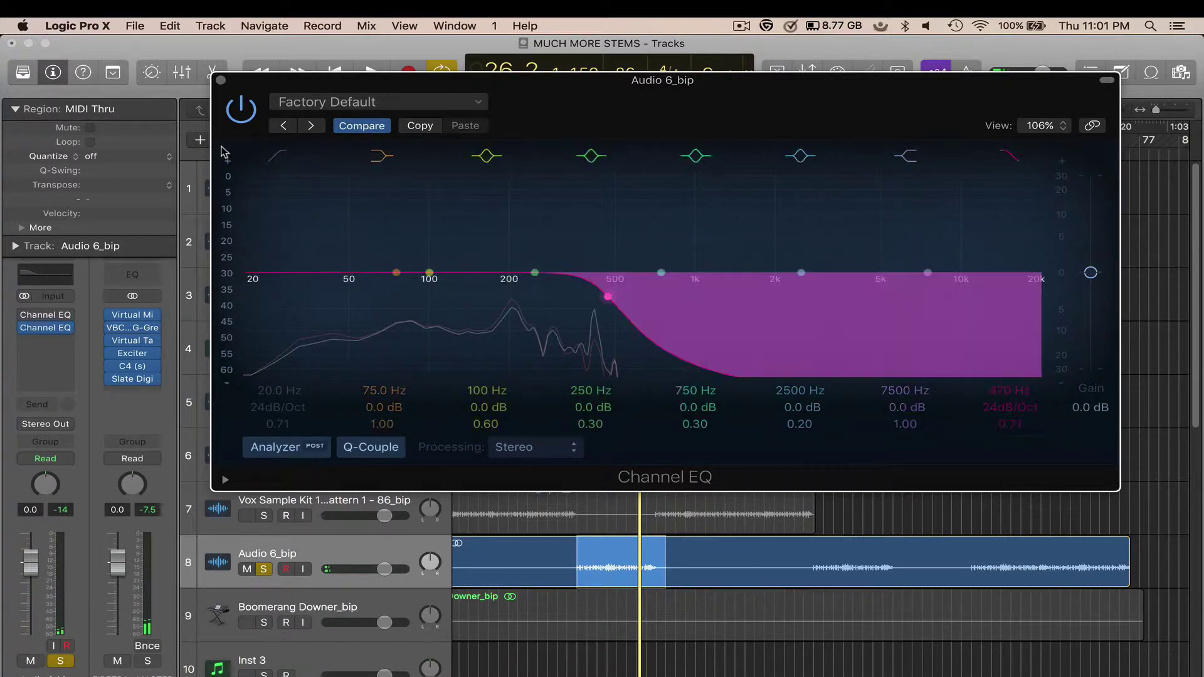
Close the Channel EQ and turn the marked section into the separate region Audio 6_bip.3
click(221, 82)
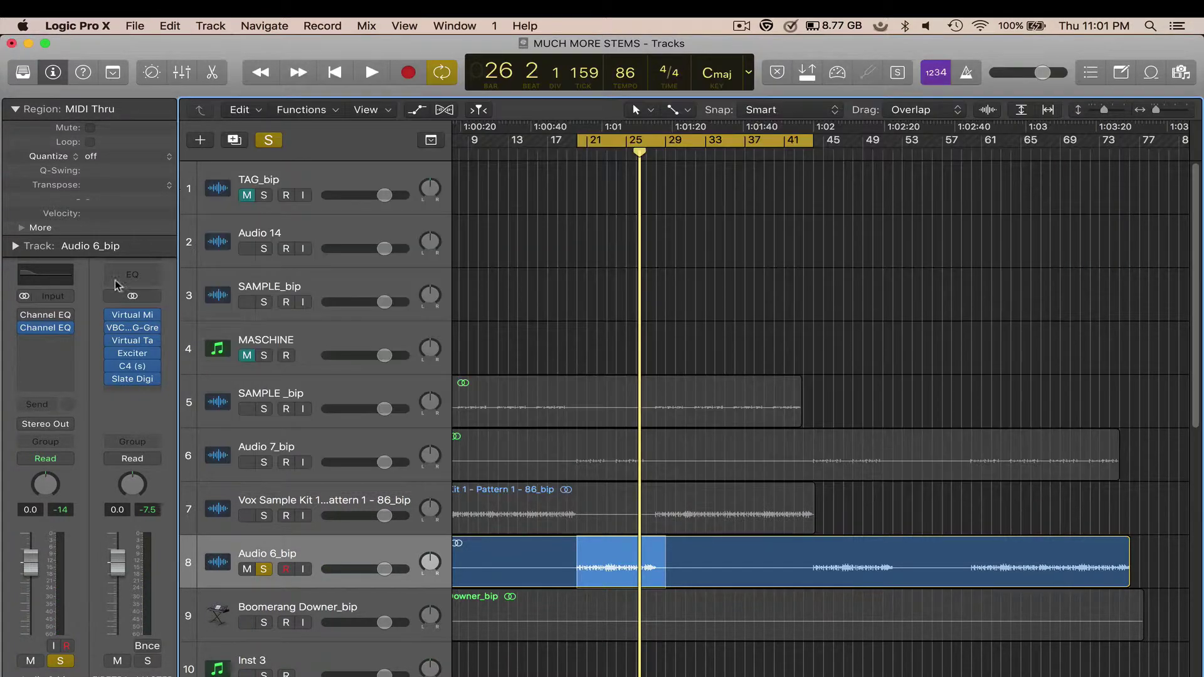
click(67, 327)
key(Escape)
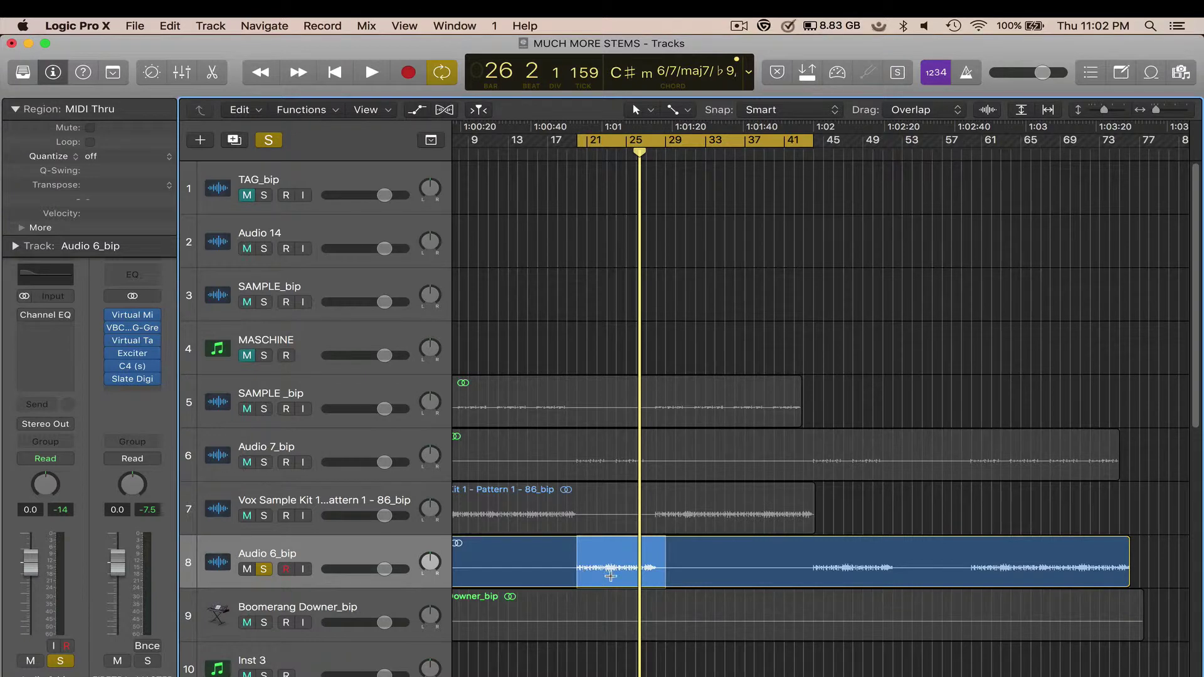
click(615, 552)
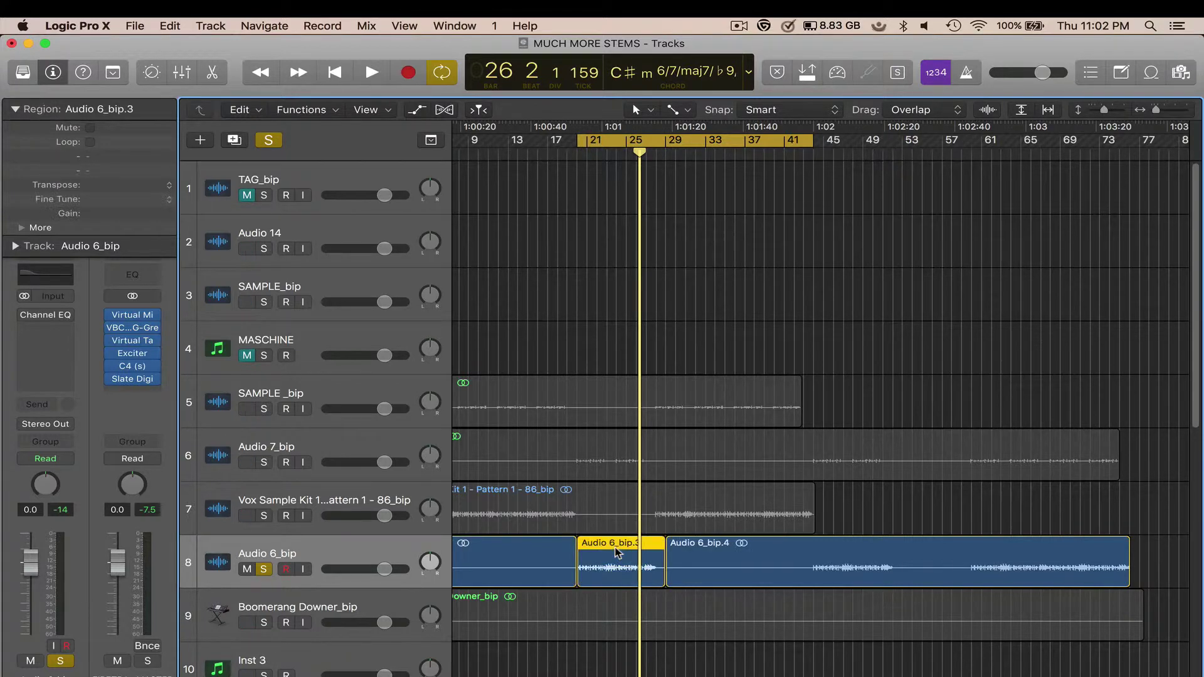
Open Audio 6_bip.3 in the editor, launch Functions > Selection-Based Processing, and marquee part of it
double_click(631, 555)
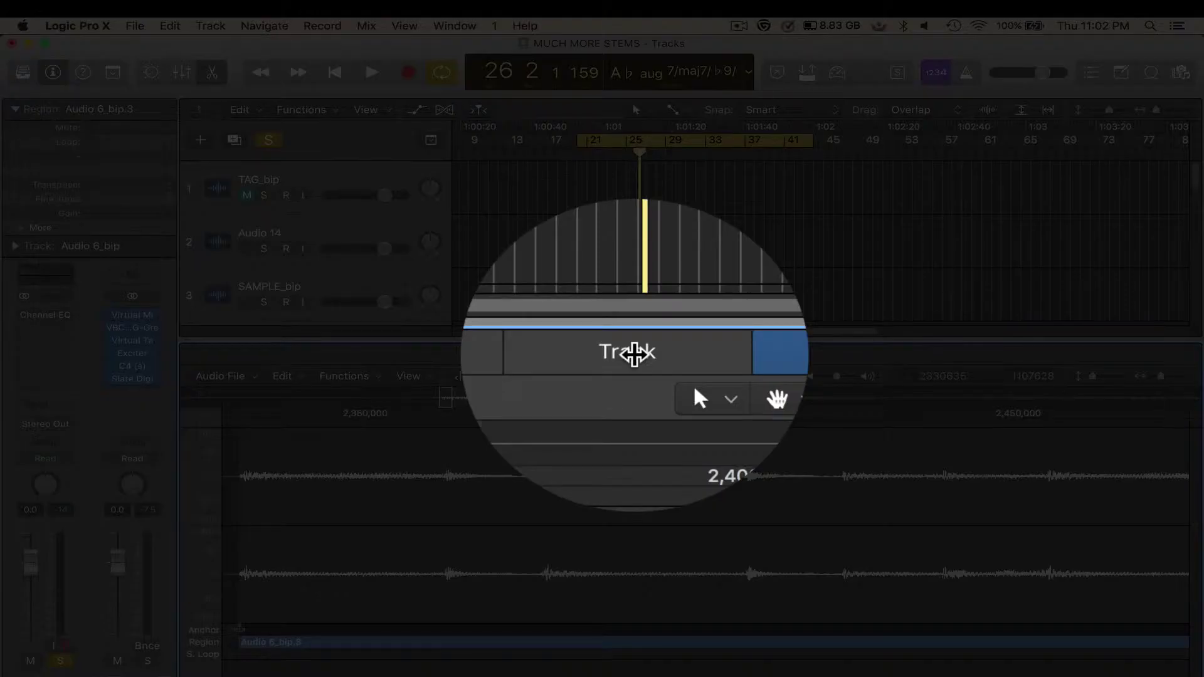
click(634, 354)
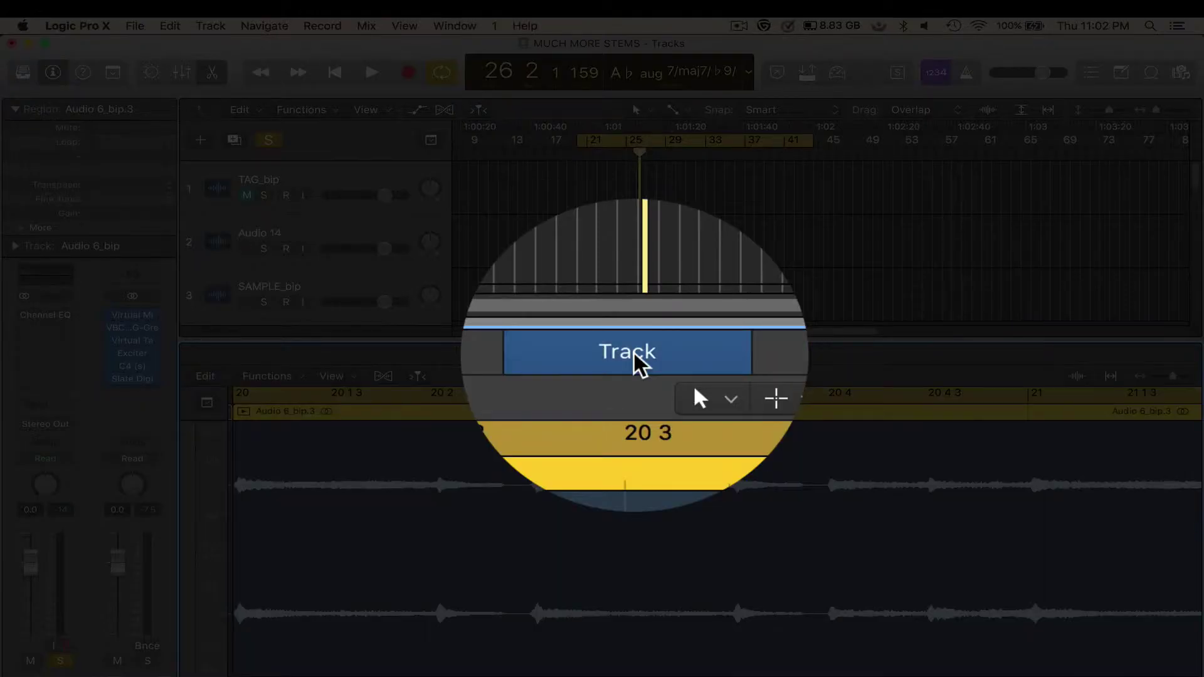
click(299, 374)
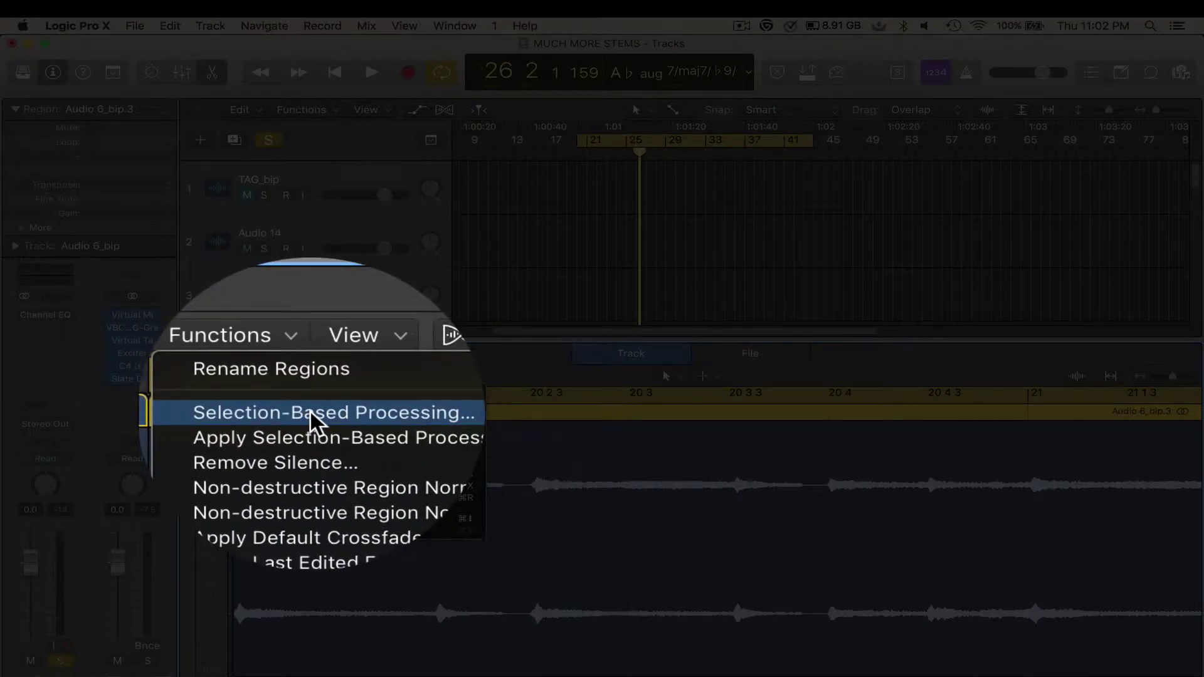
click(310, 412)
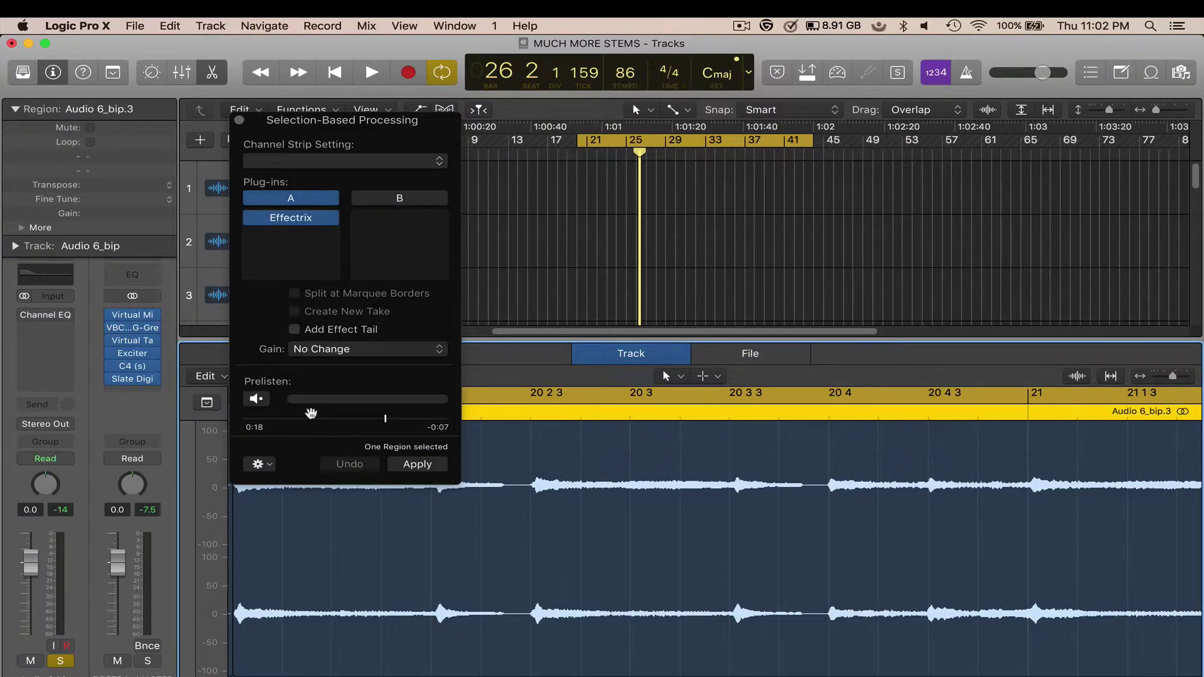
key(e)
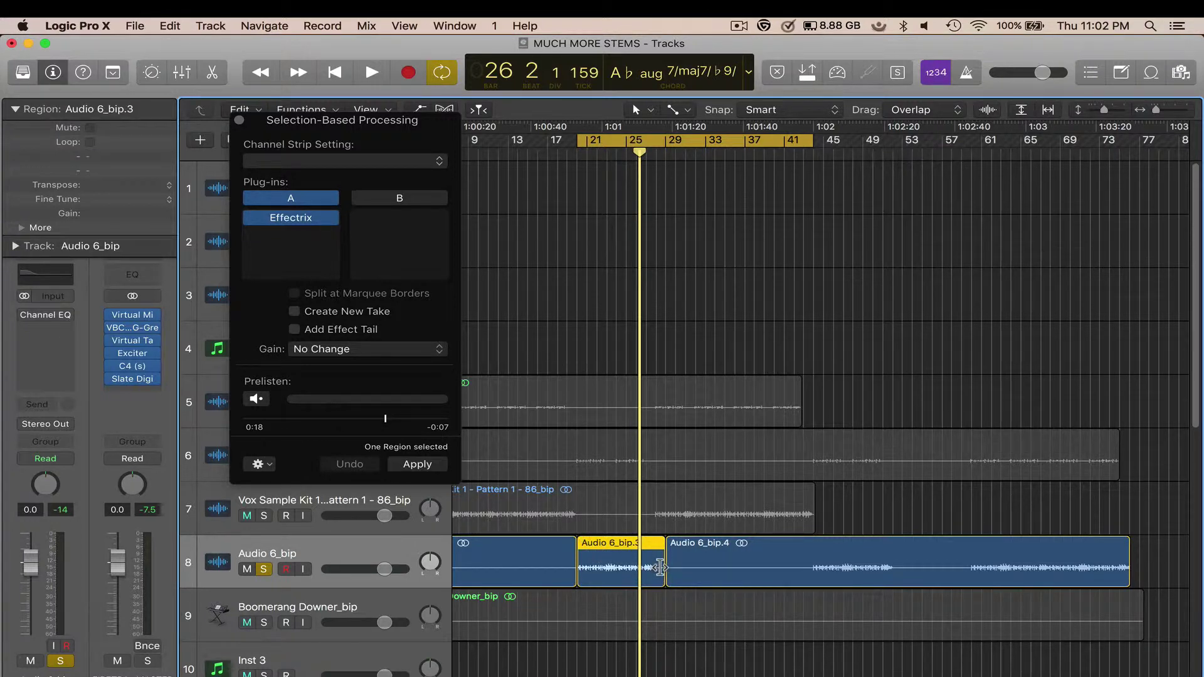
drag(654, 566, 577, 572)
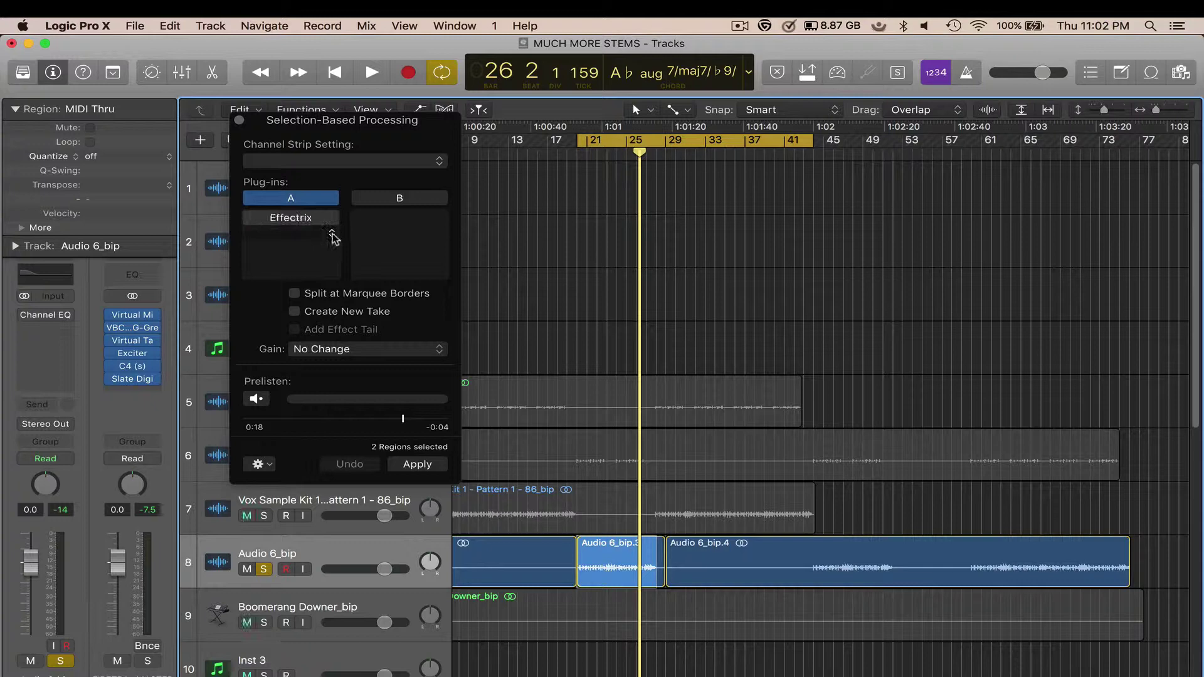
Add a stereo Channel EQ below Effectrix in chain A and arrange both windows side by side
click(333, 237)
mouse_move(351, 258)
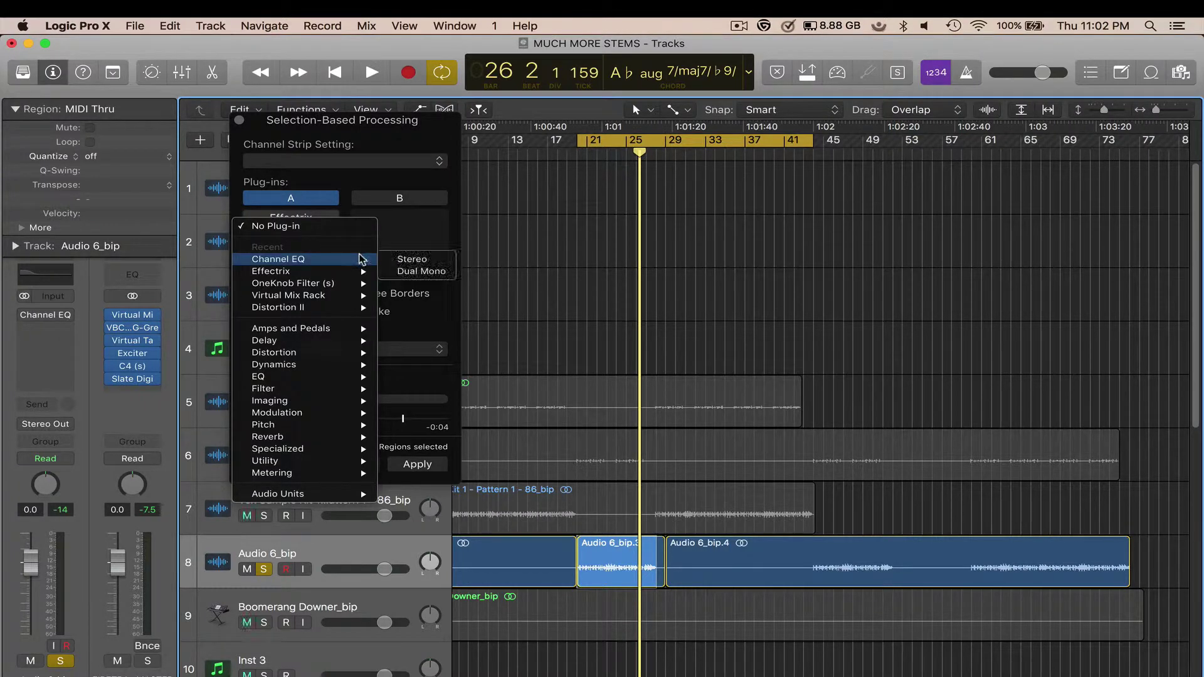
click(414, 260)
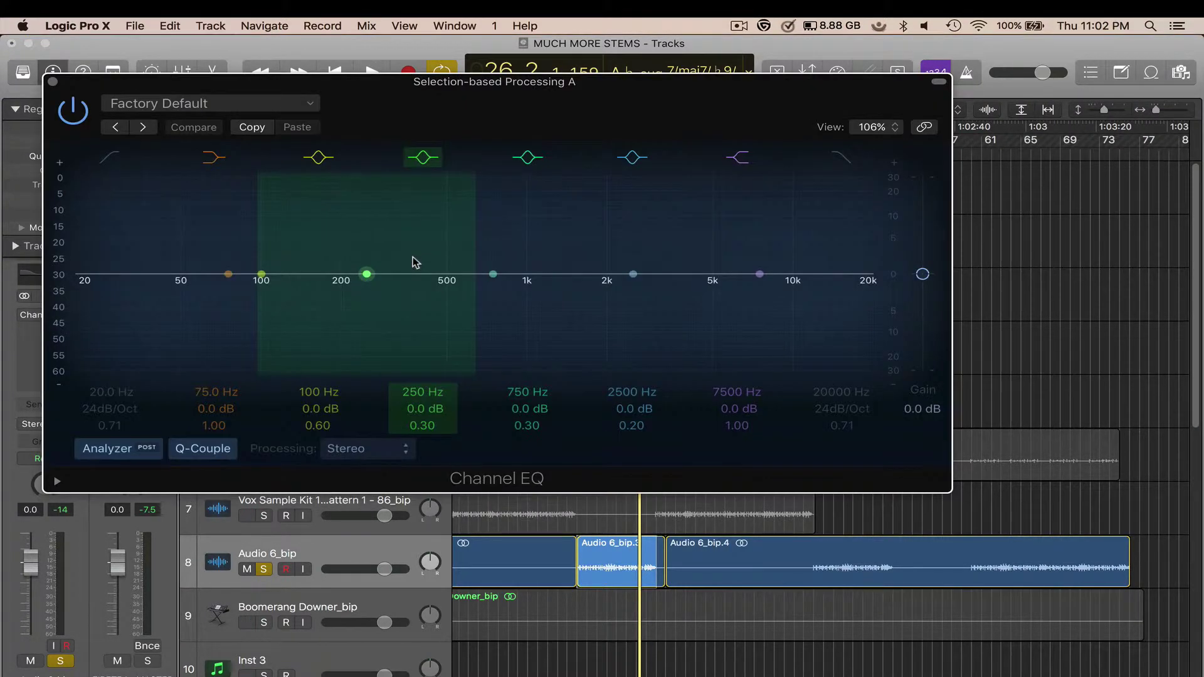
drag(520, 93, 943, 72)
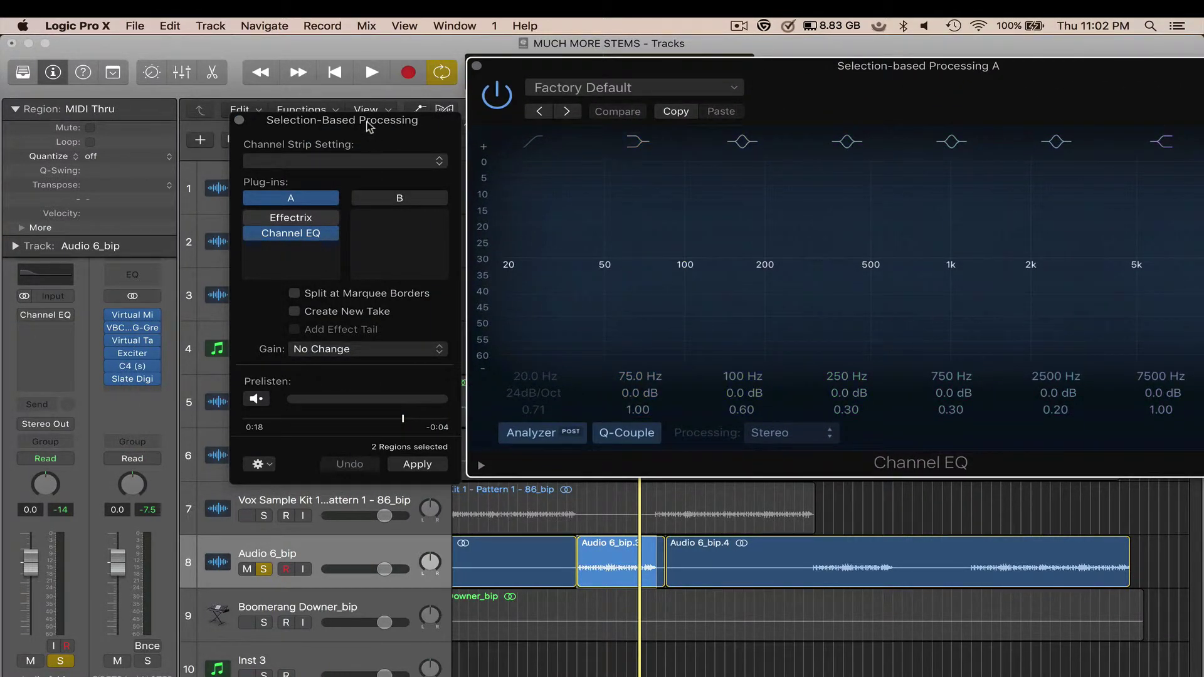
drag(369, 127, 178, 108)
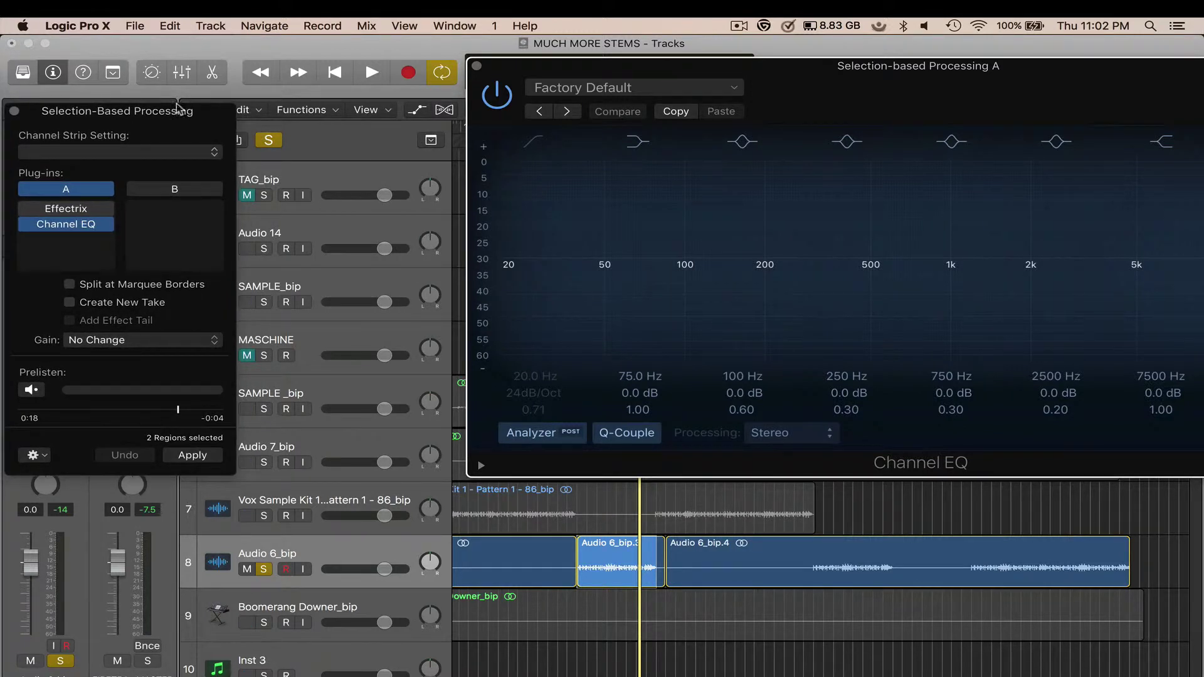
drag(947, 69, 723, 81)
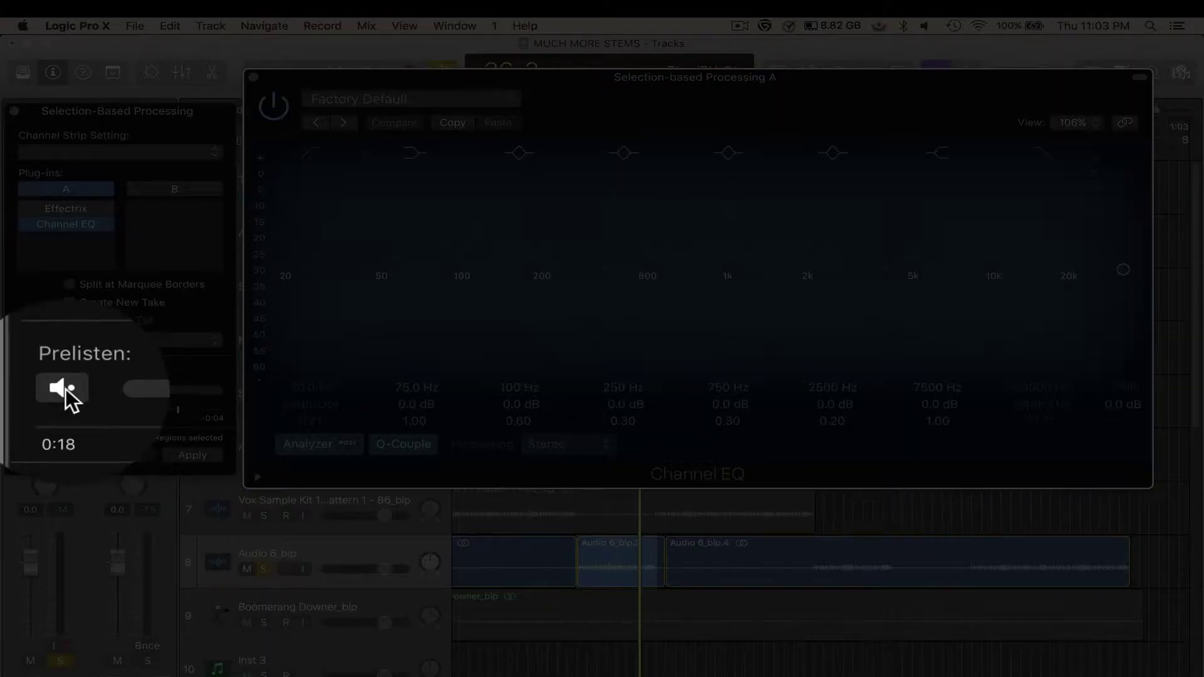
Prelisten the chain, set the Channel EQ low-pass to 580 Hz, then apply the processing
click(31, 390)
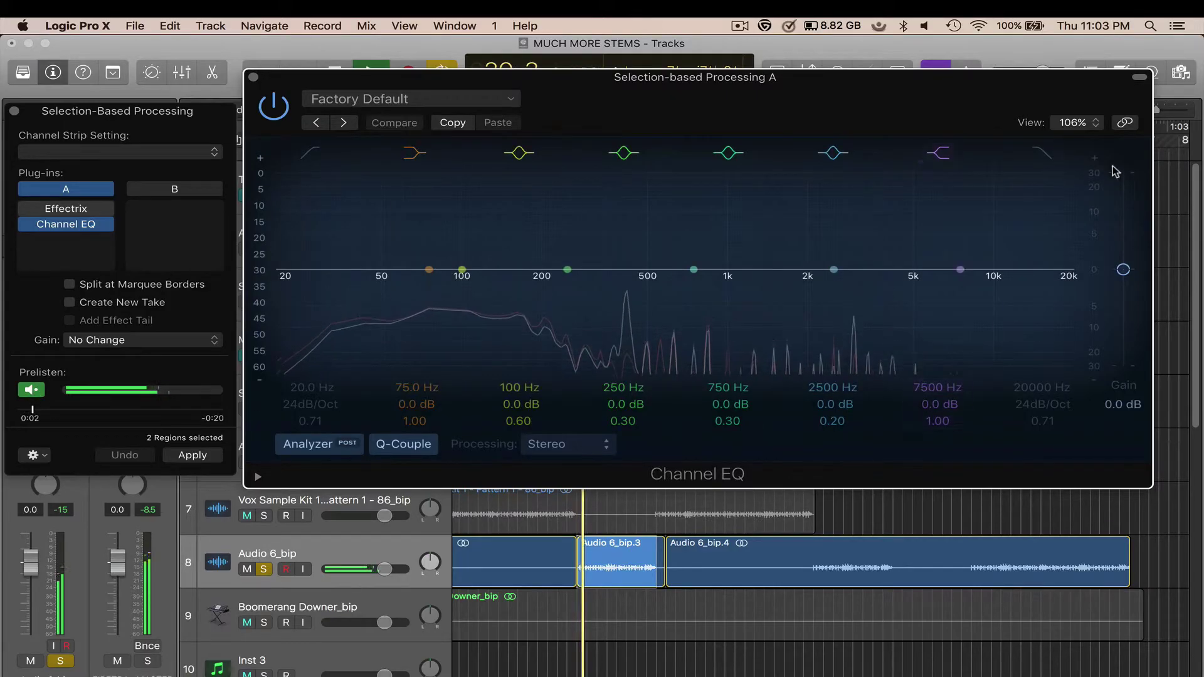
click(1043, 156)
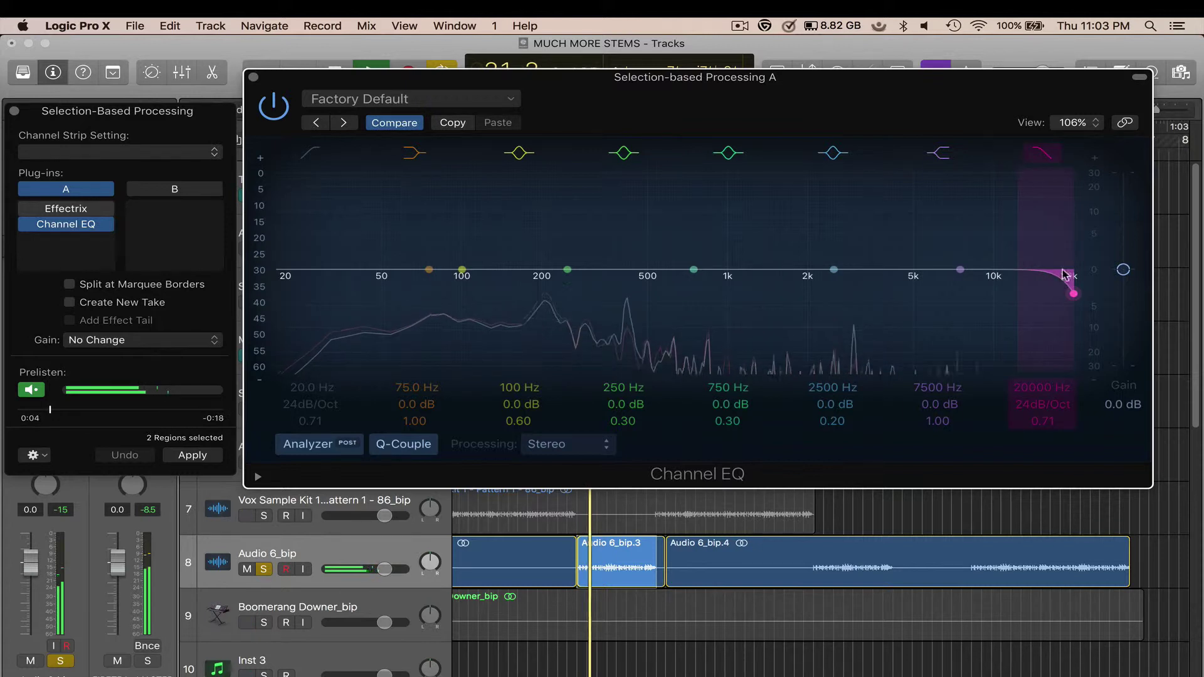
drag(1070, 288, 663, 309)
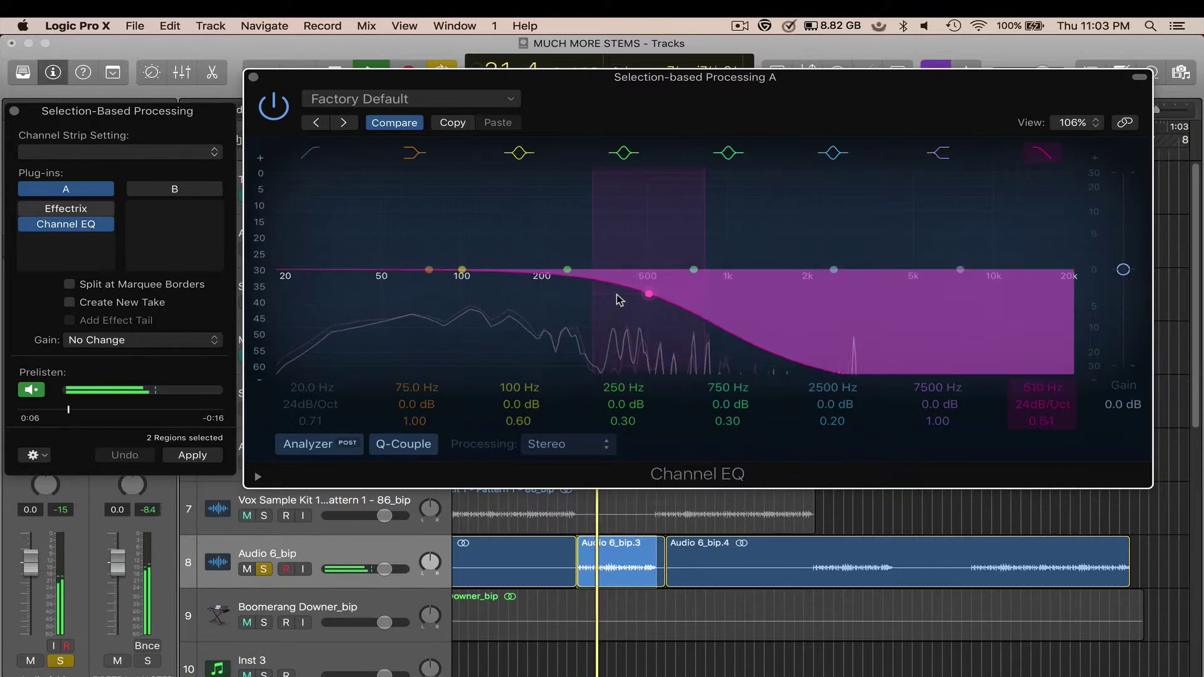
drag(620, 300, 629, 290)
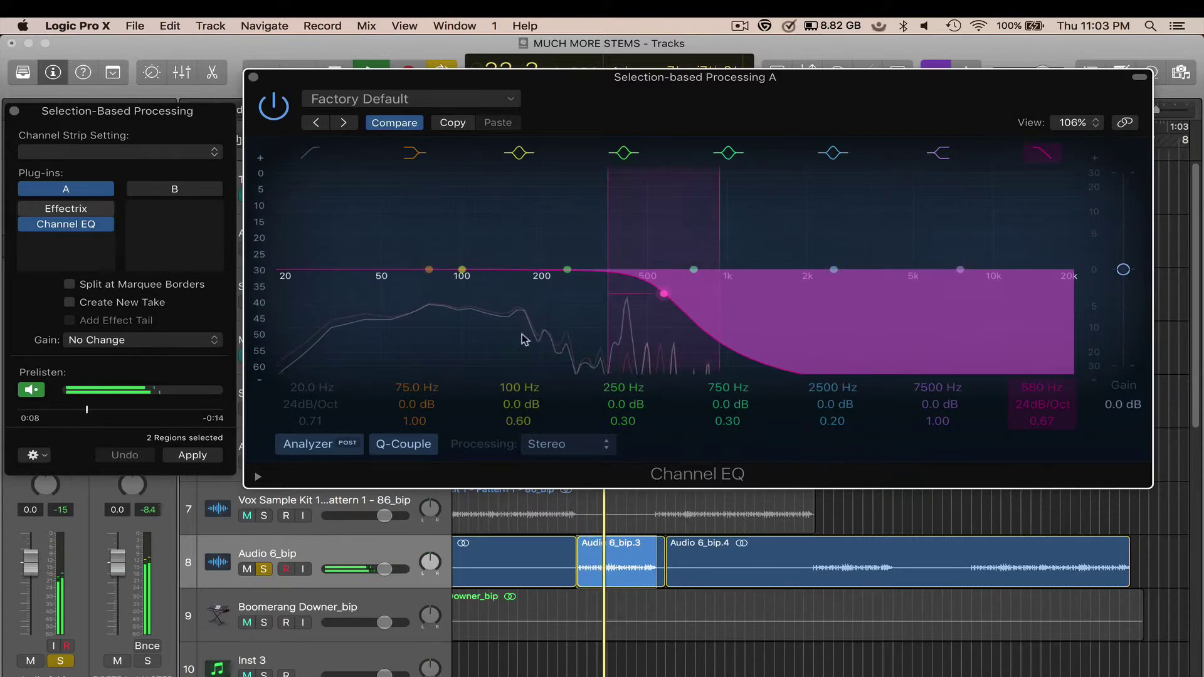
click(32, 391)
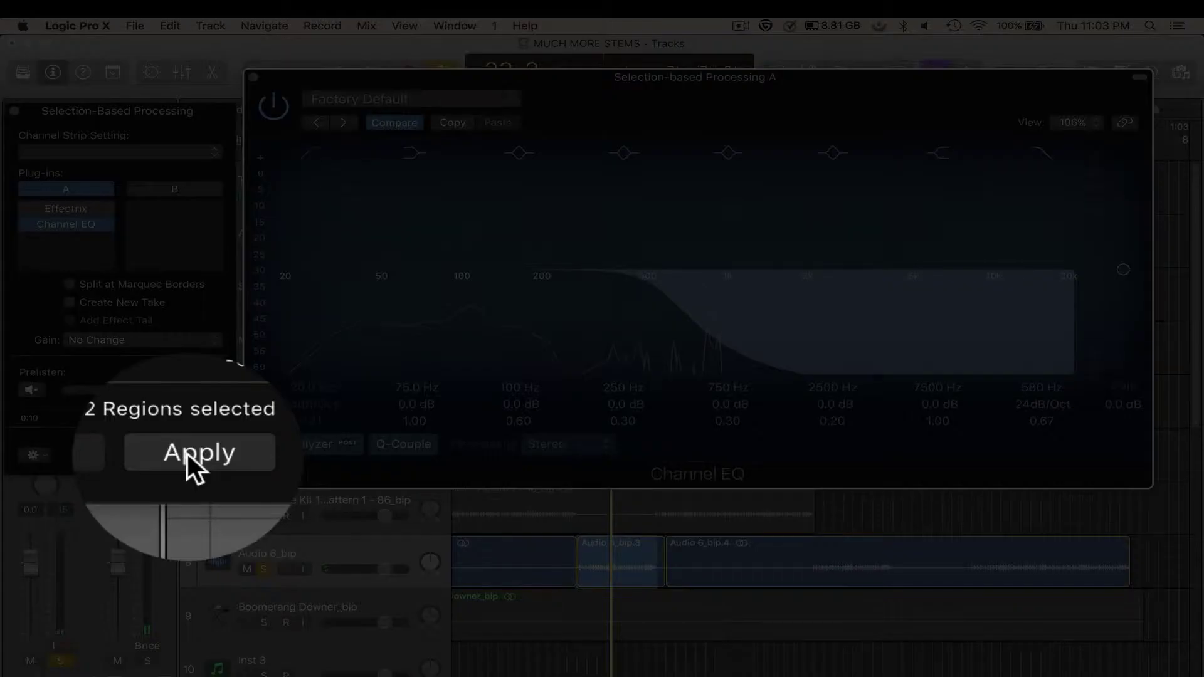
click(185, 458)
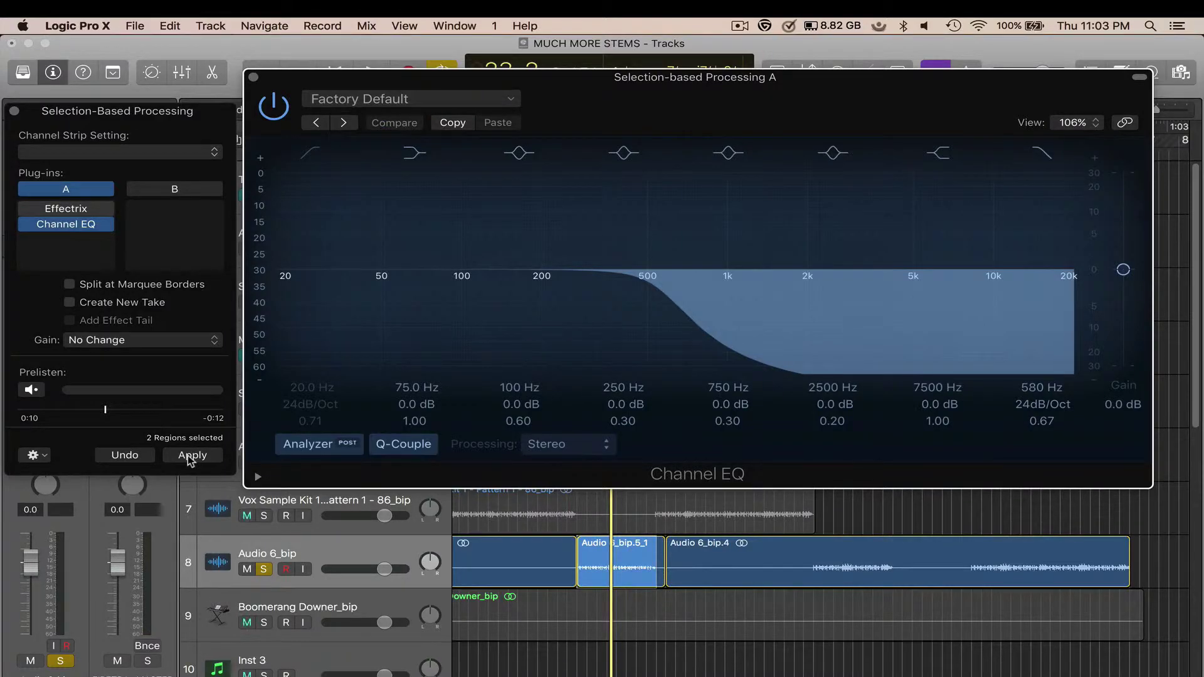
Close the Channel EQ, play the processed audio, and undo it back to Audio 6_bip.3
click(254, 78)
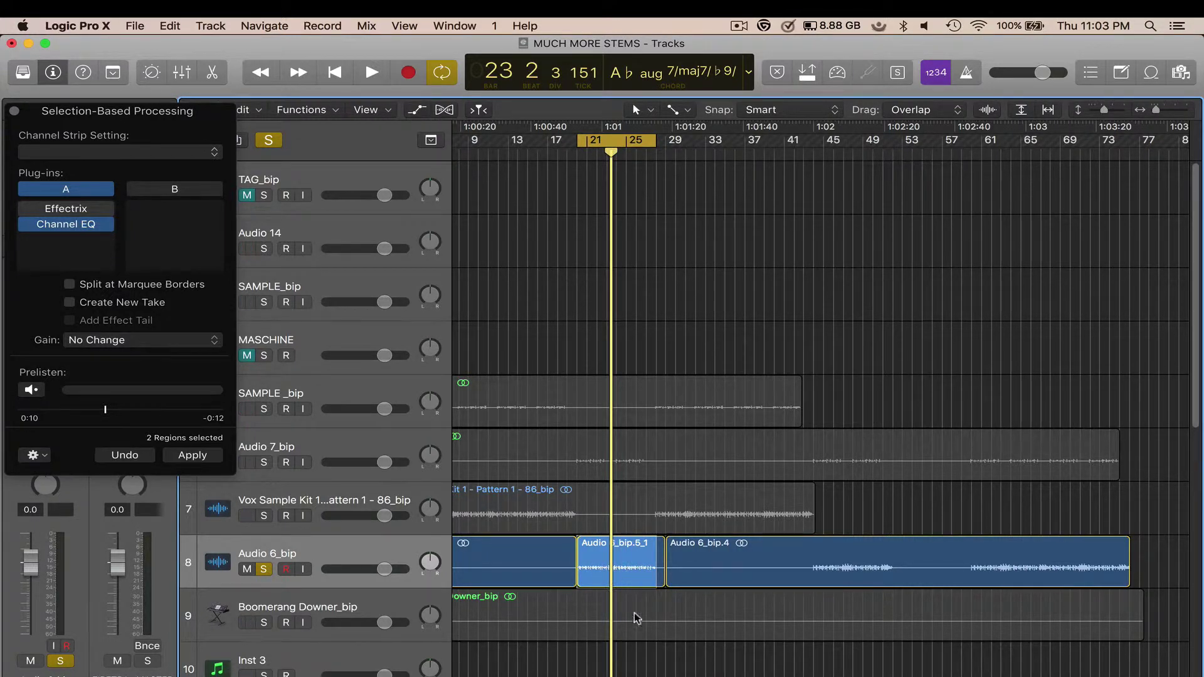
drag(139, 112, 380, 119)
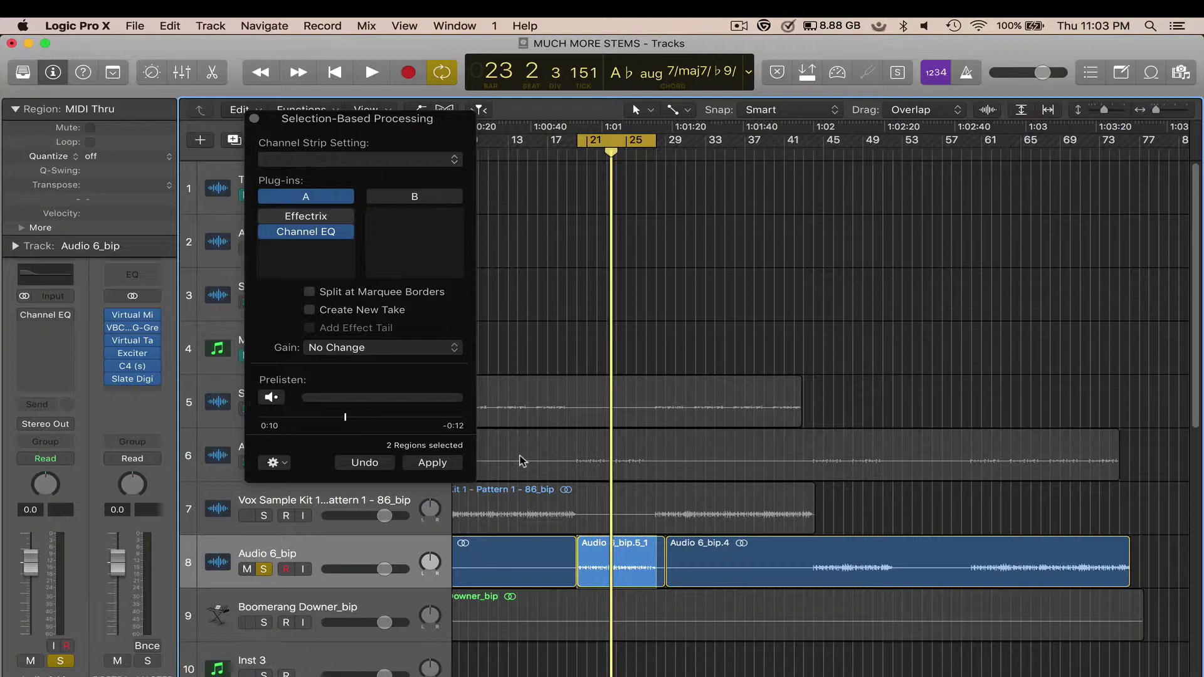
key(space)
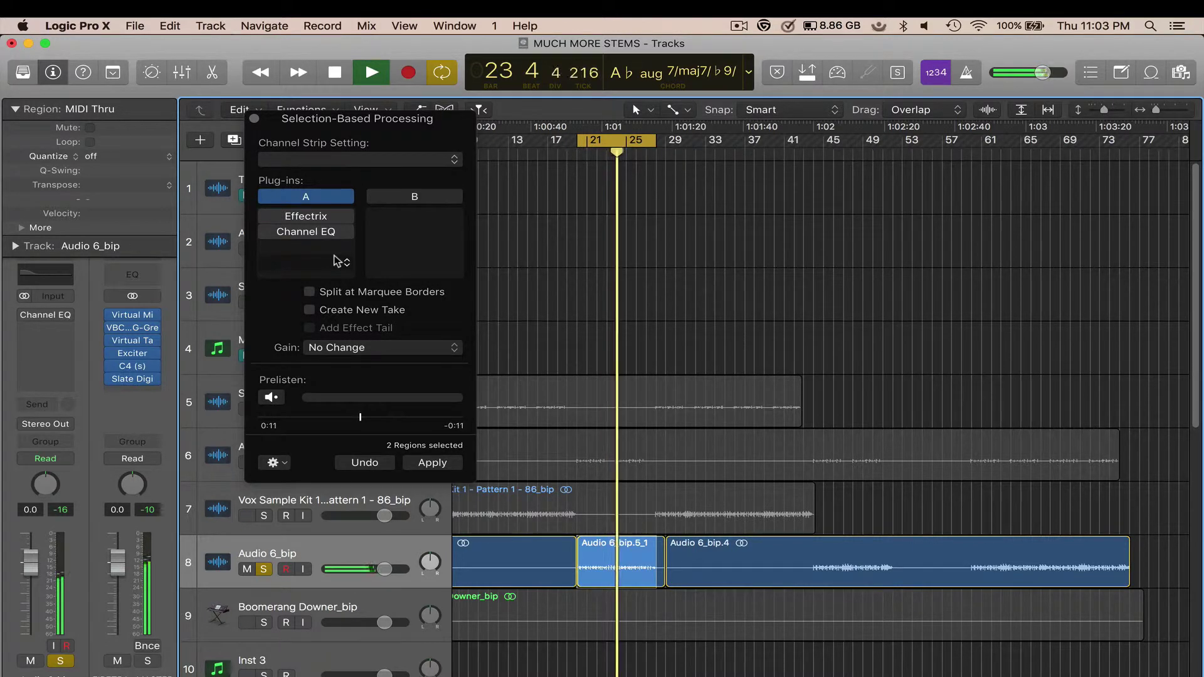
key(space)
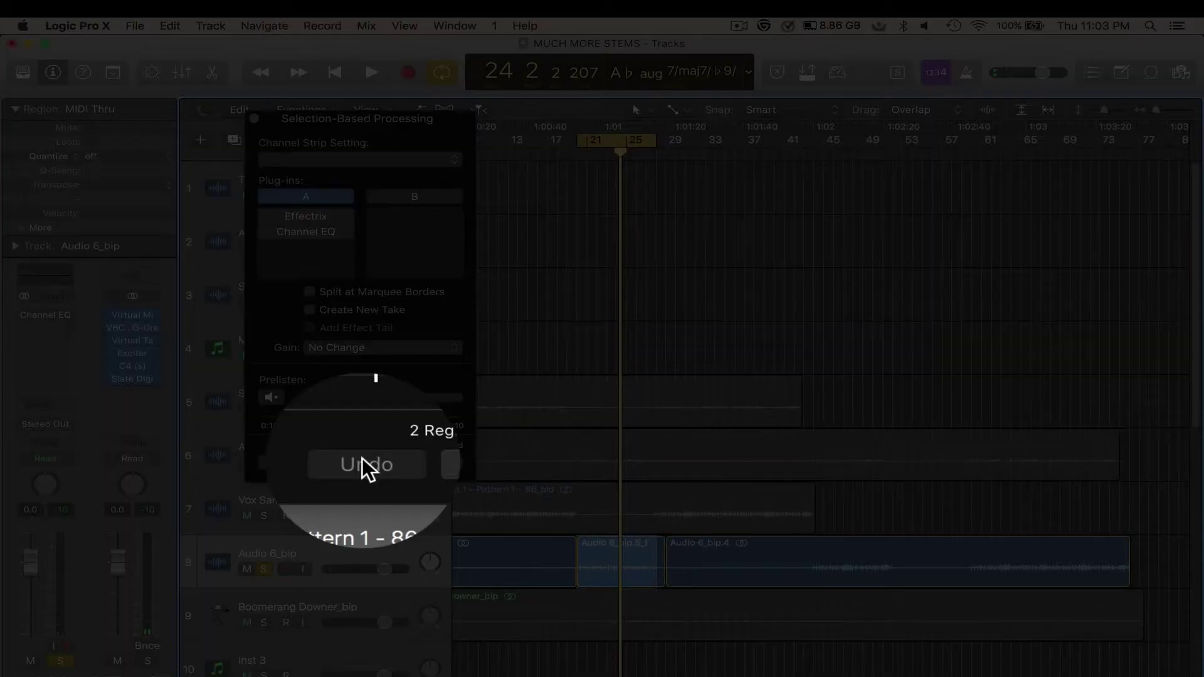
click(362, 463)
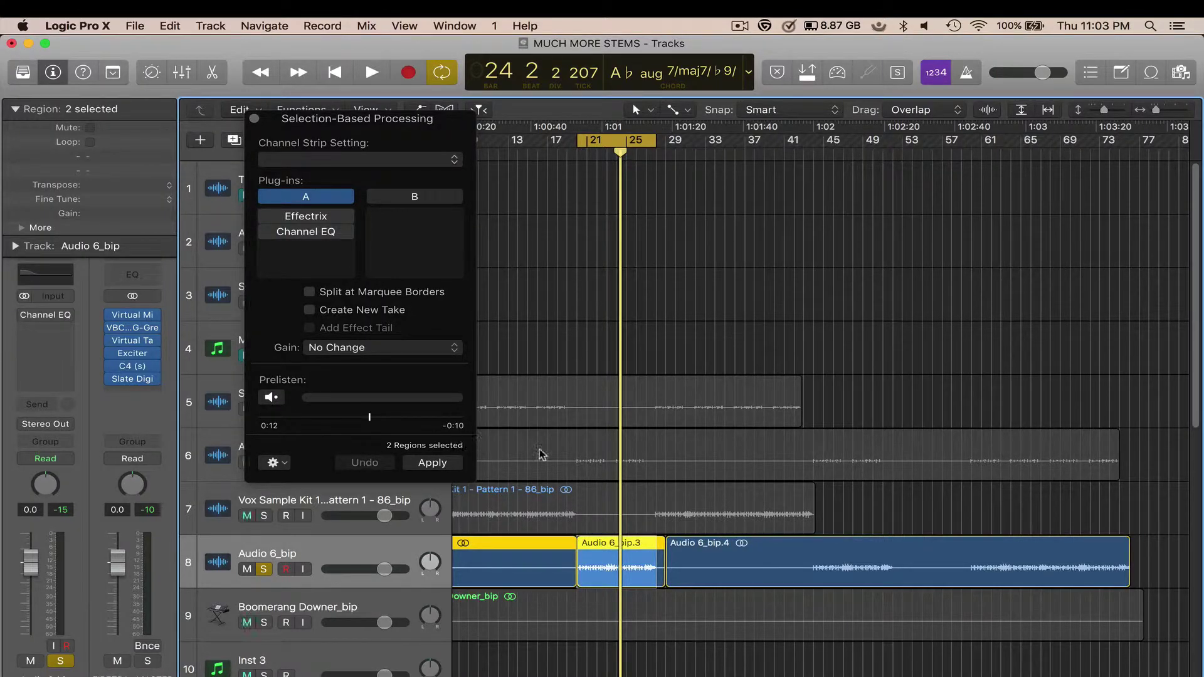
Play the original audio, set the Channel EQ slot to No Plug-in, and re-enable Effectrix
key(space)
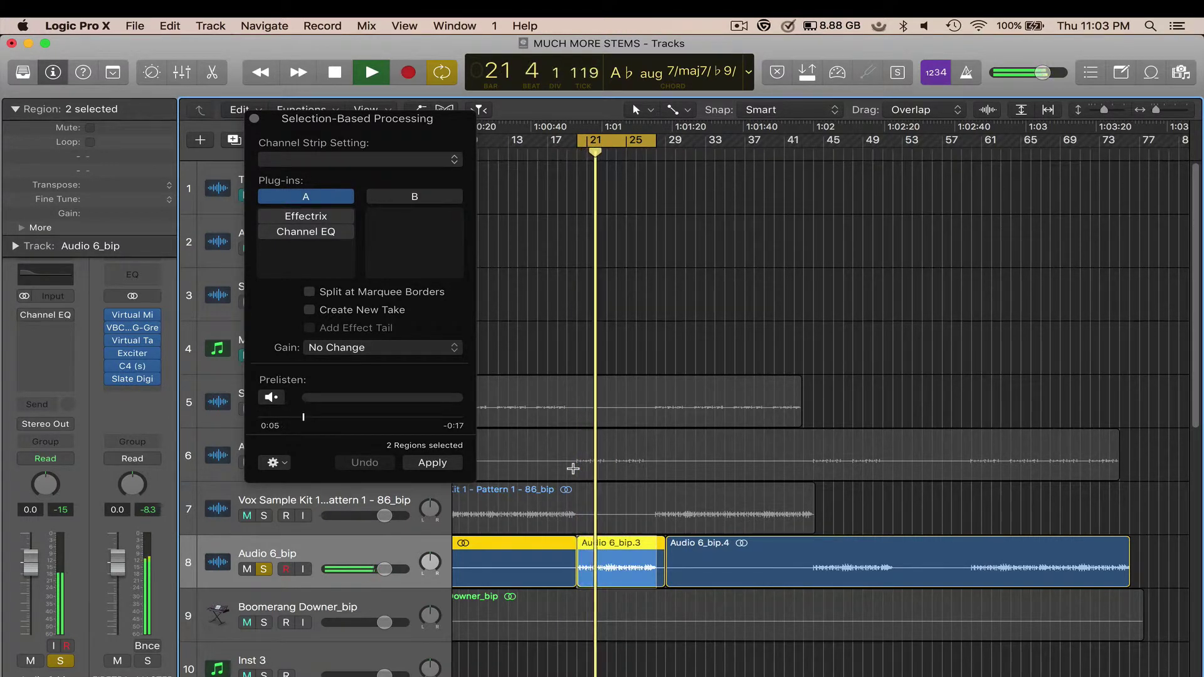
key(space)
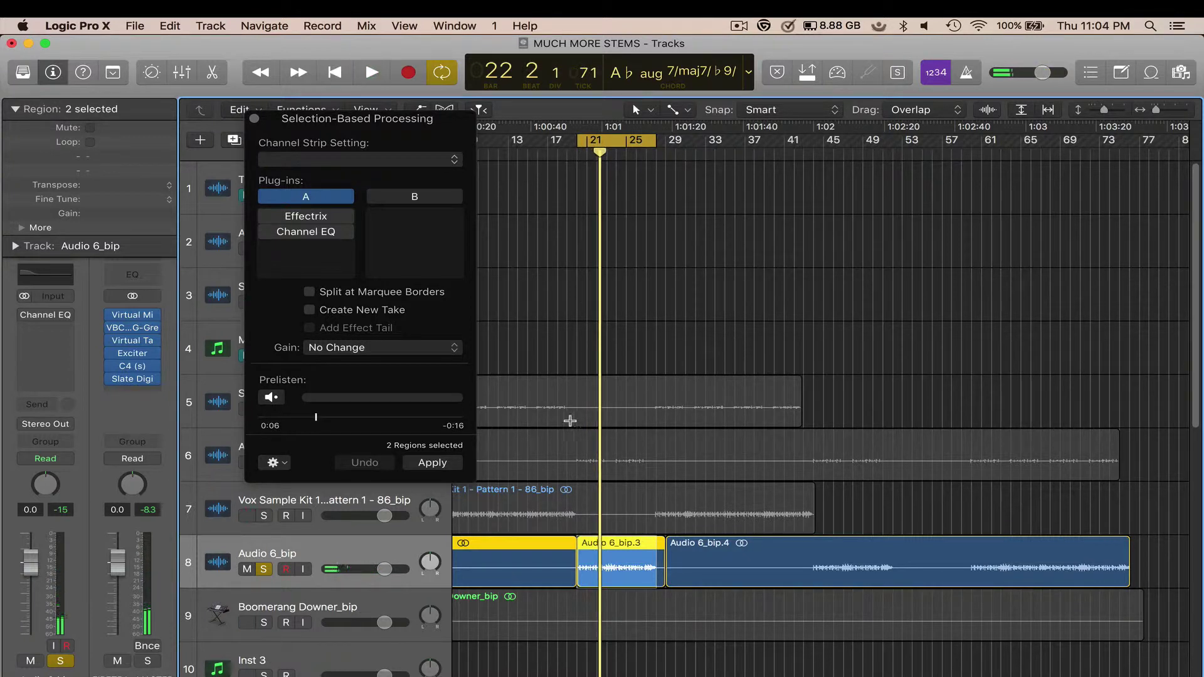
click(344, 233)
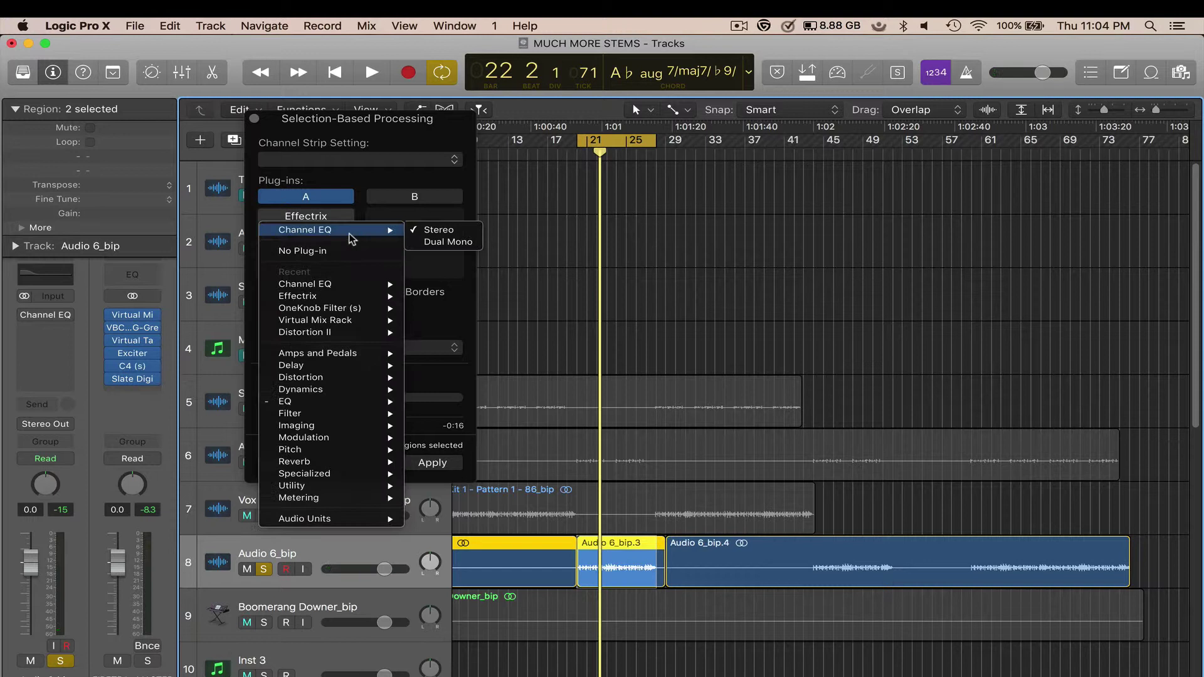
click(348, 254)
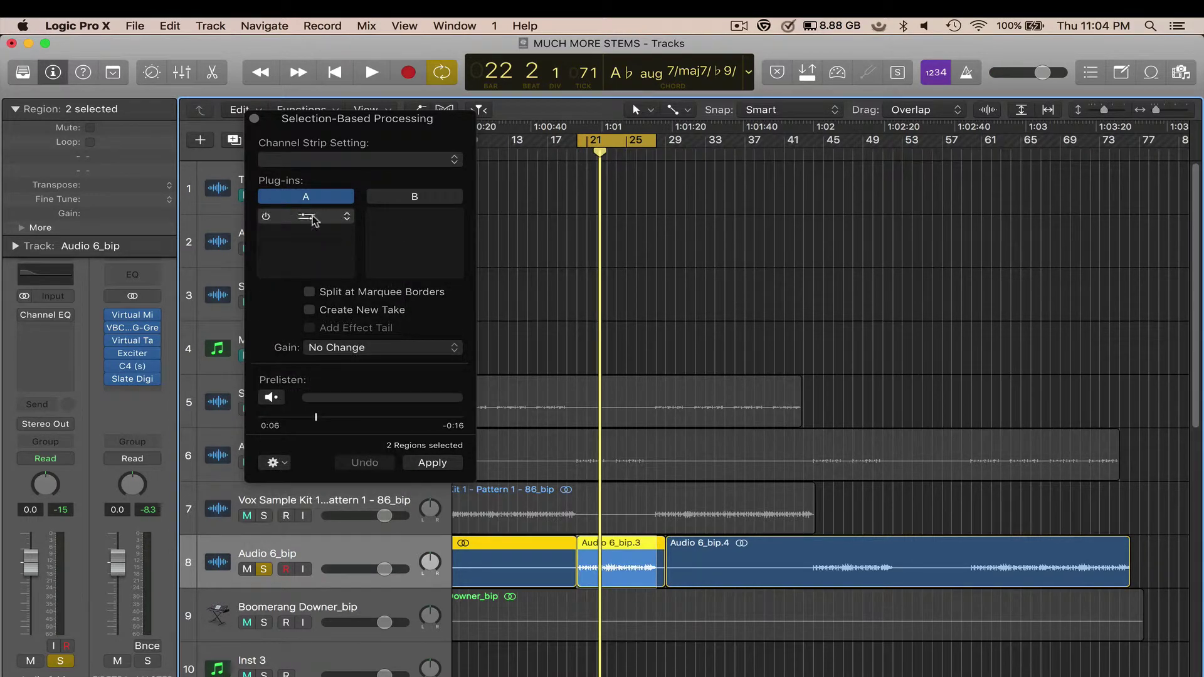
click(268, 217)
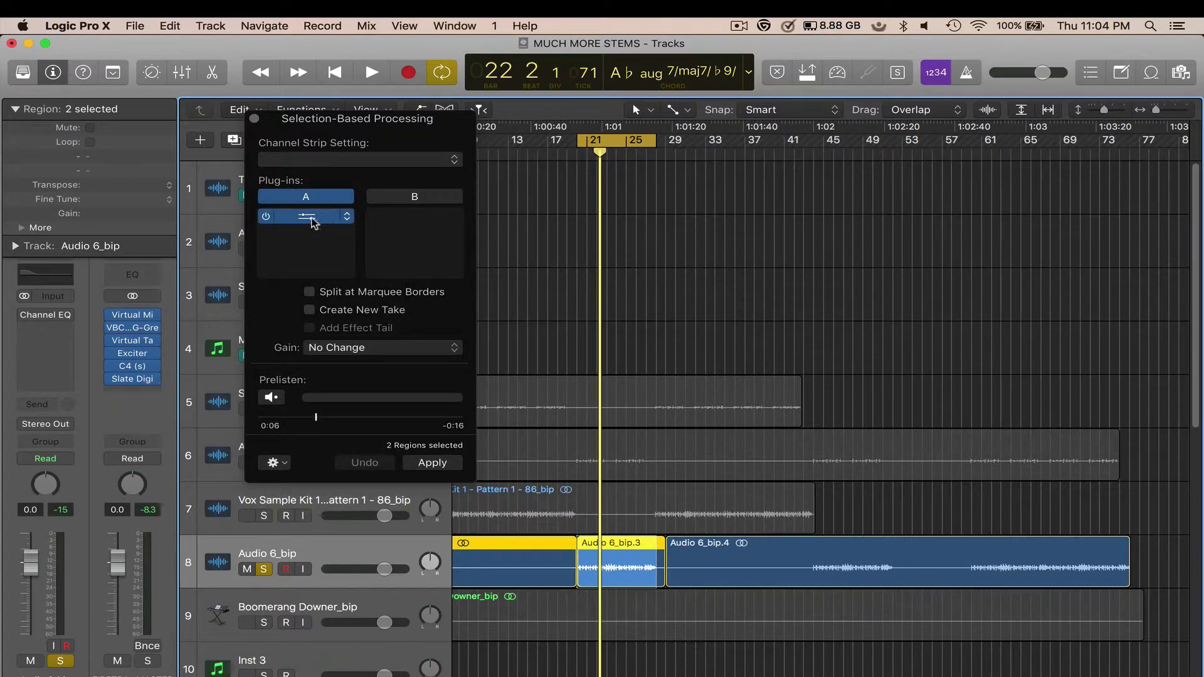
Open Effectrix, prelisten its effect on the selection, and toggle track 8's solo off and on
click(309, 219)
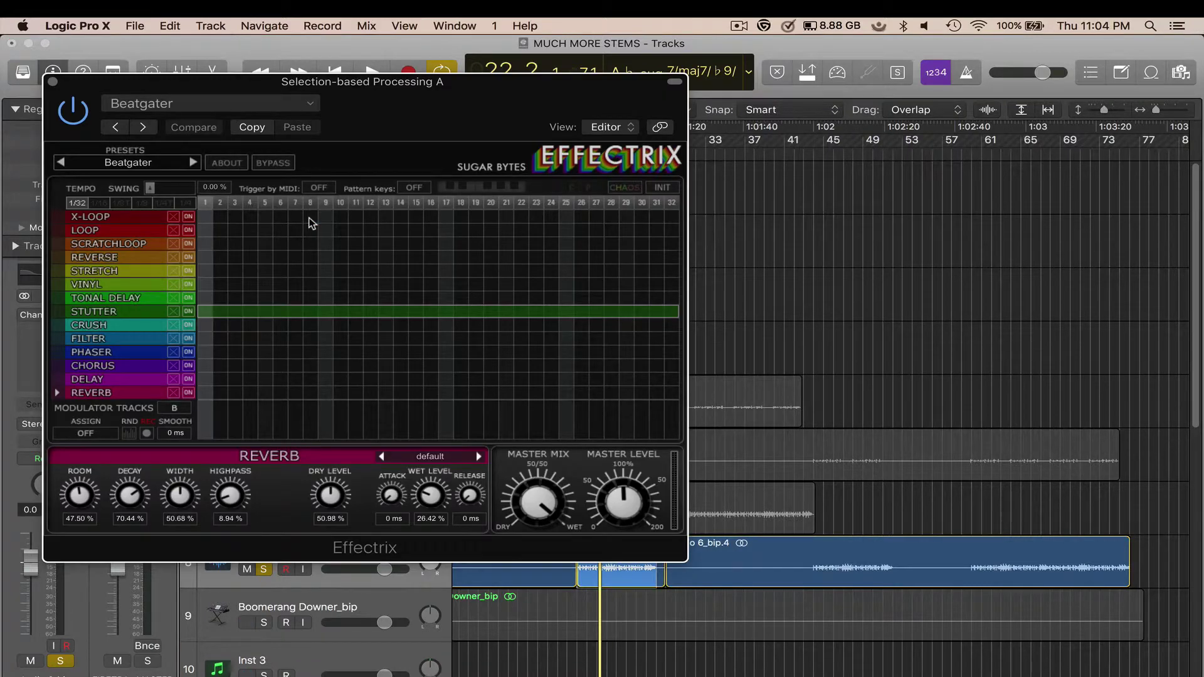
drag(477, 98, 1105, 80)
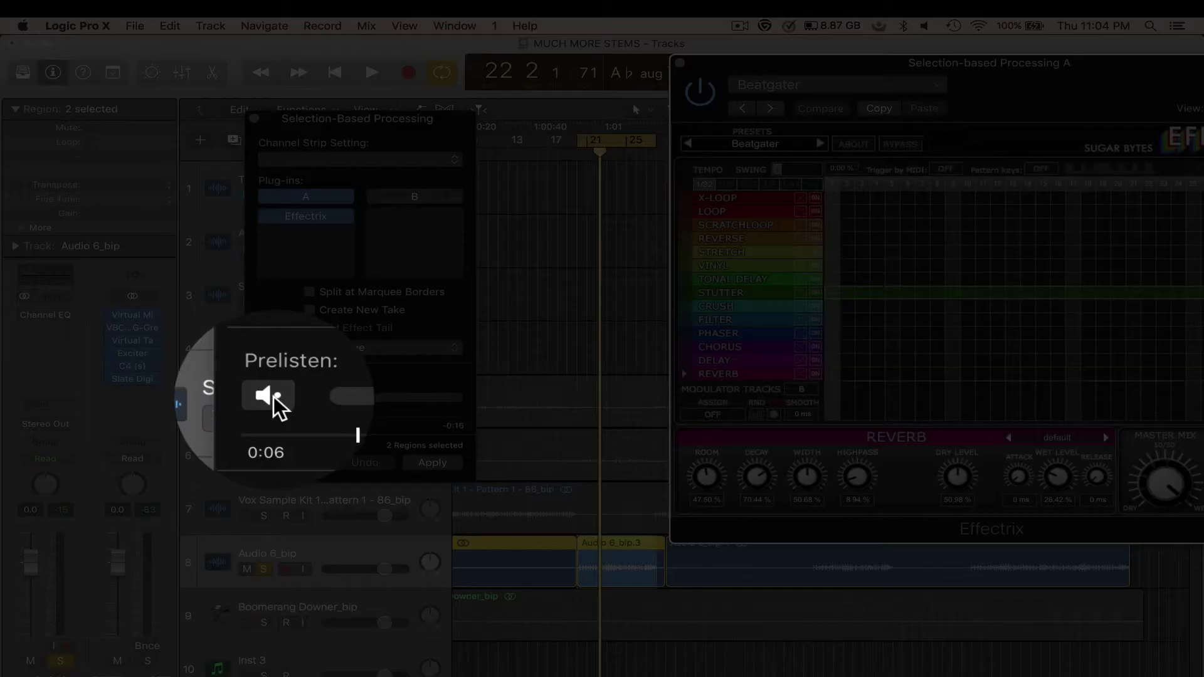
click(272, 397)
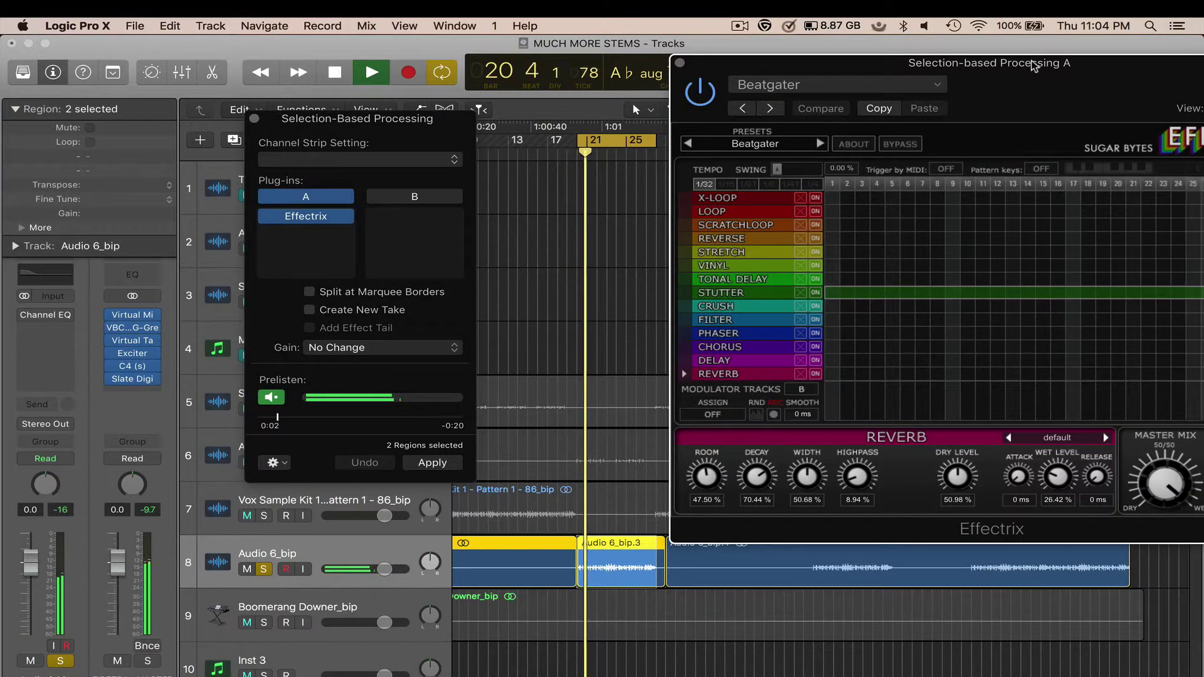
drag(1031, 65, 940, 51)
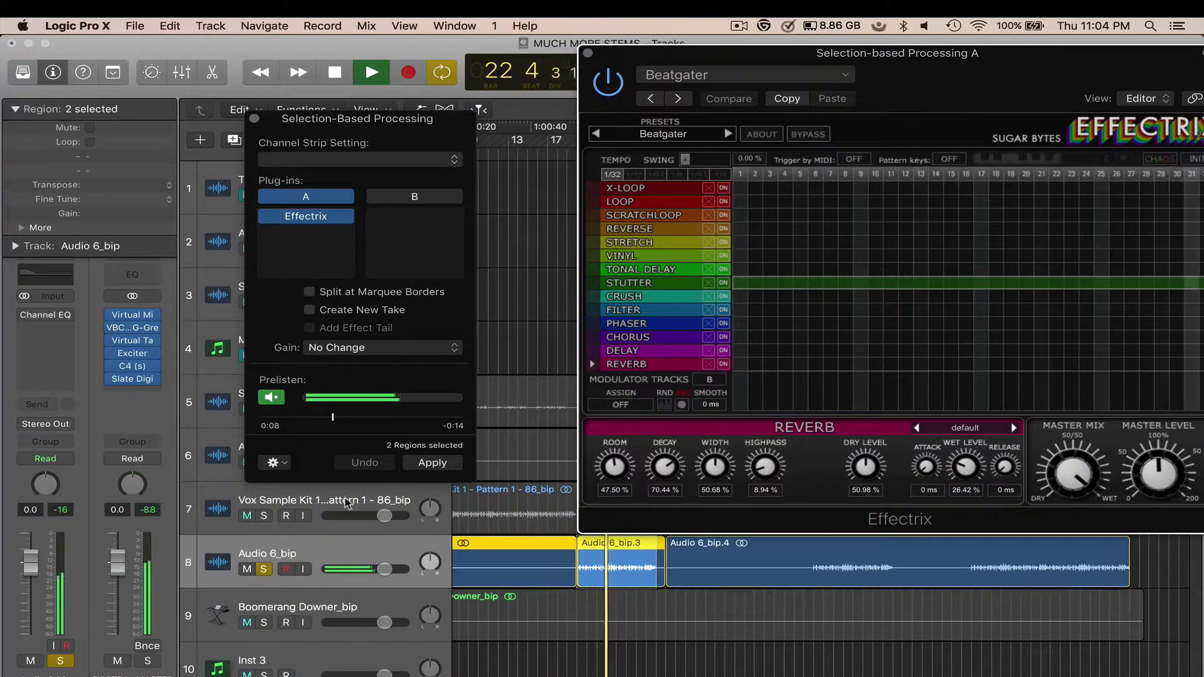
click(265, 569)
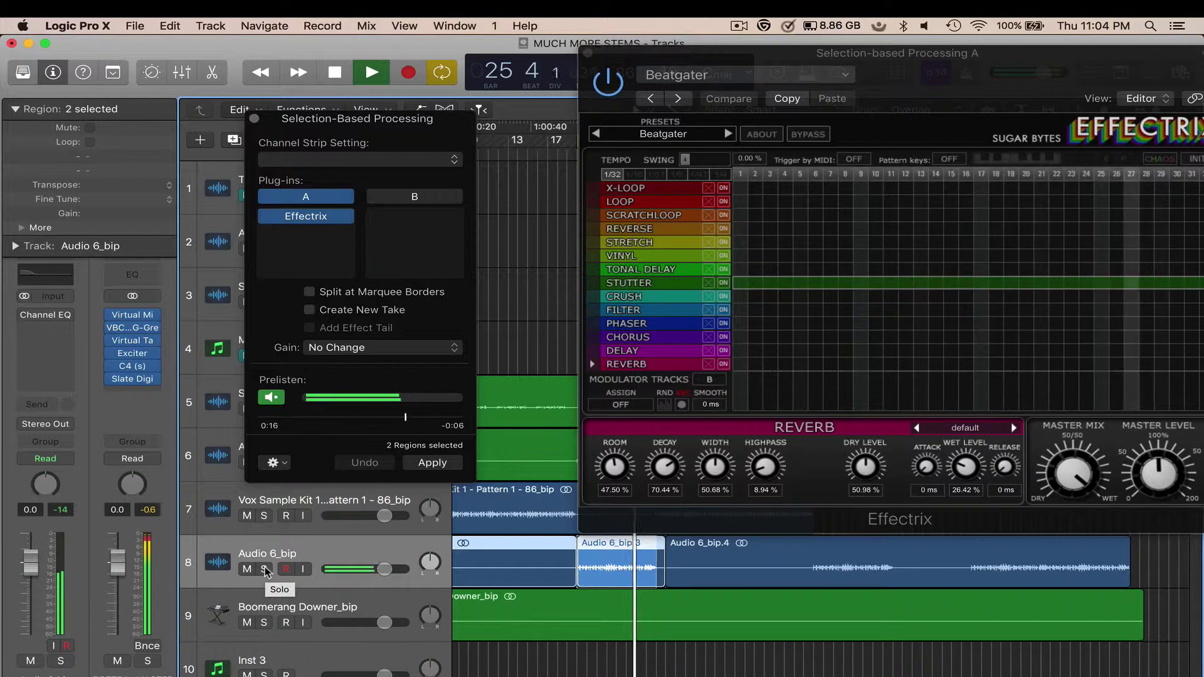
click(264, 567)
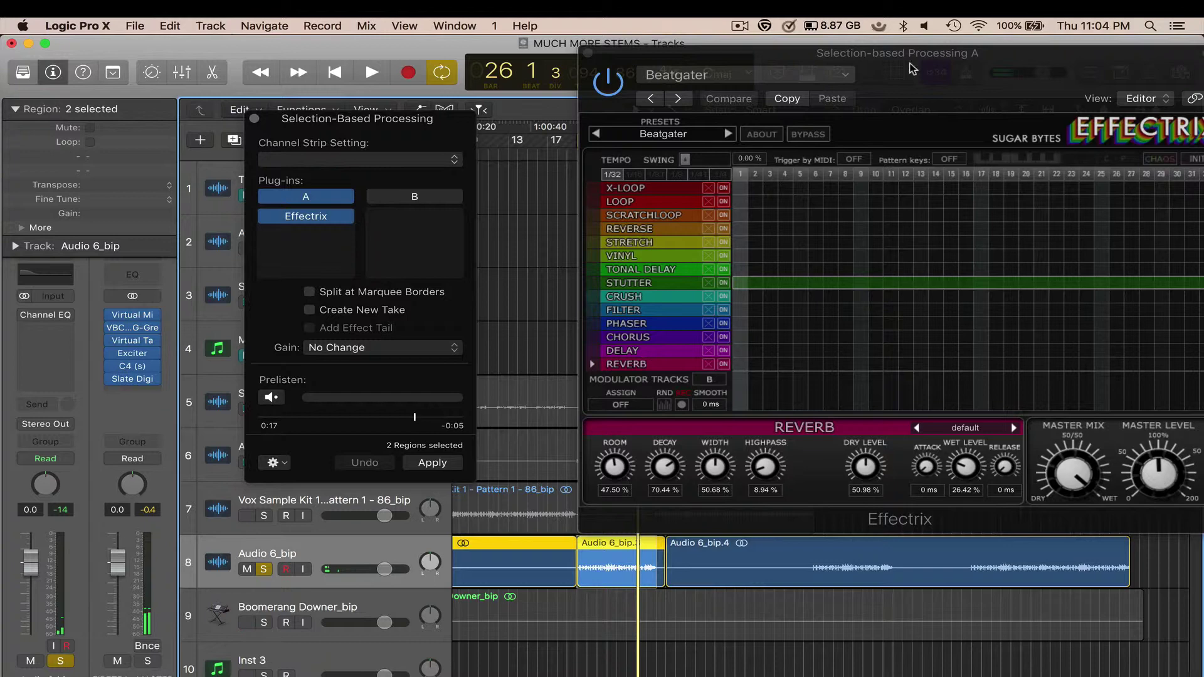
drag(923, 54, 893, 85)
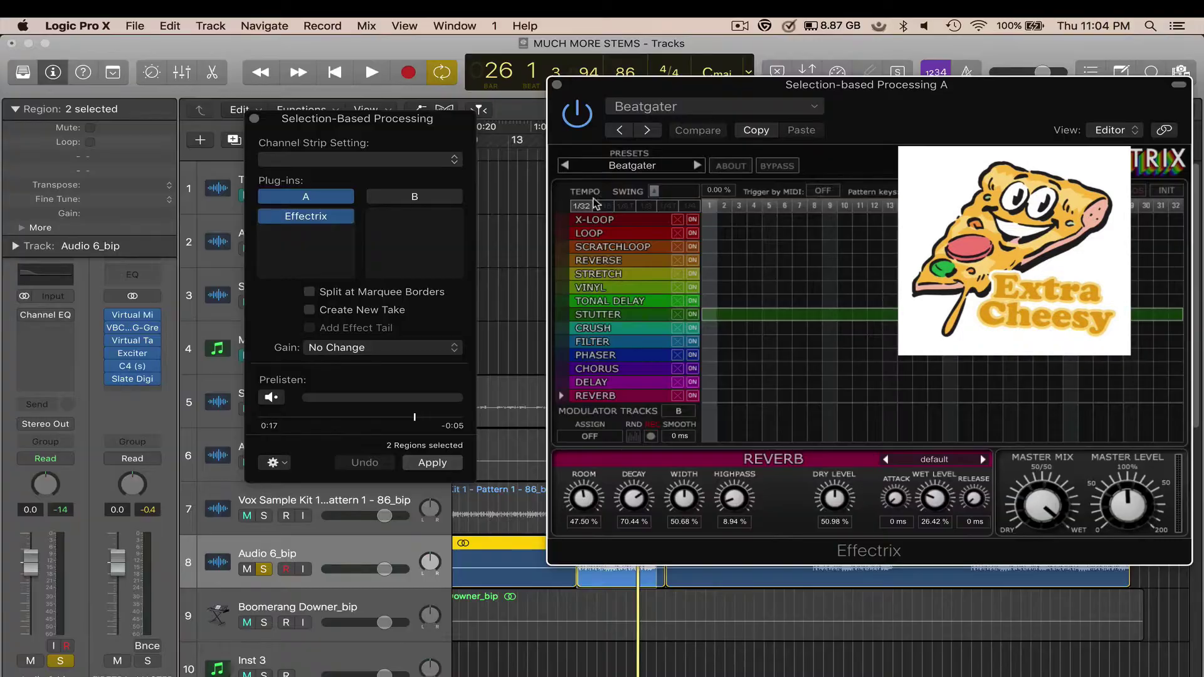
Apply Effectrix to the selection, close and bypass the plug-in, and play the result twice
click(433, 462)
click(557, 85)
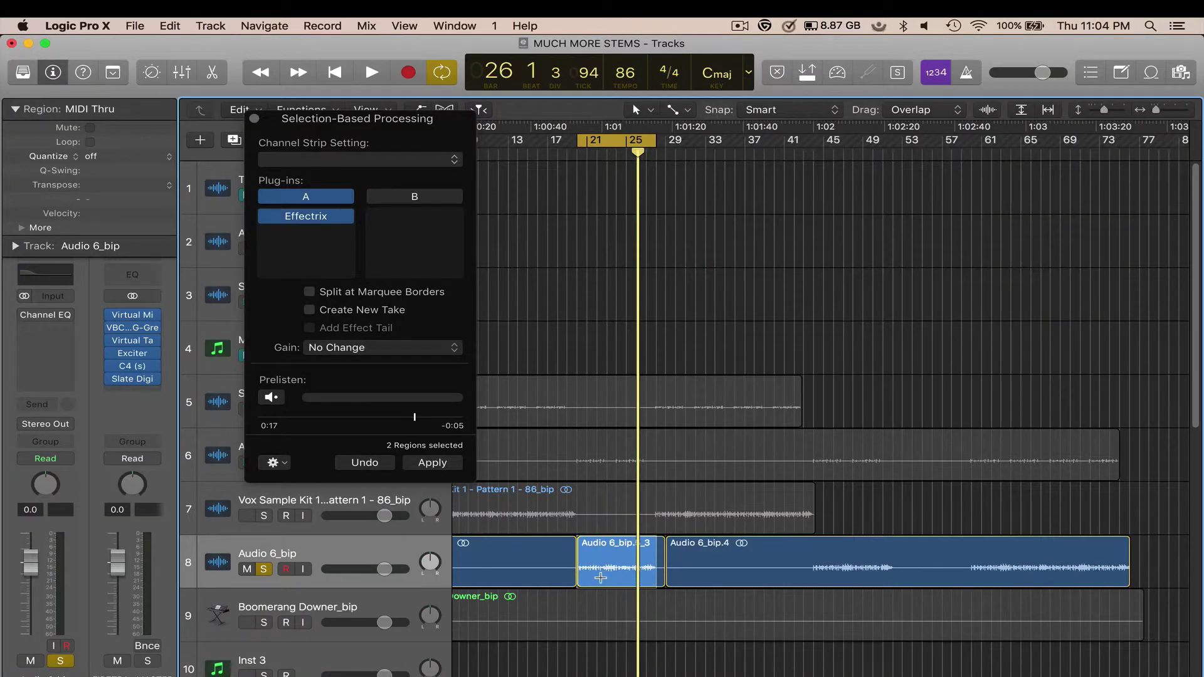
click(266, 217)
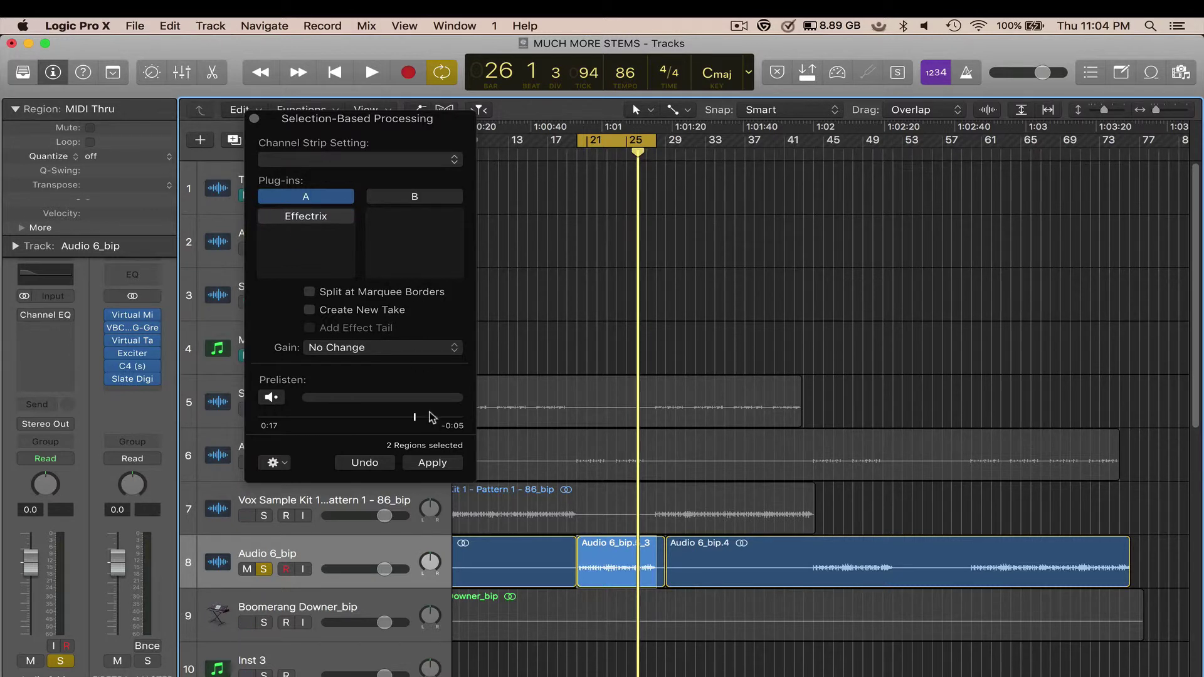
key(space)
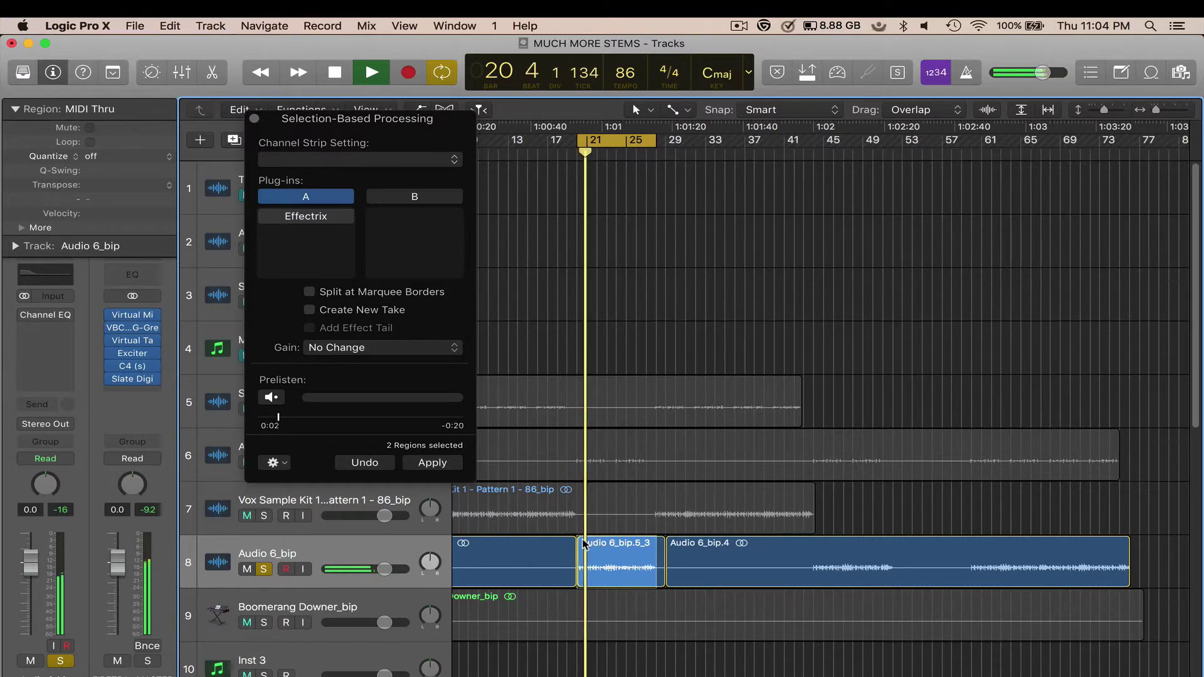
key(space)
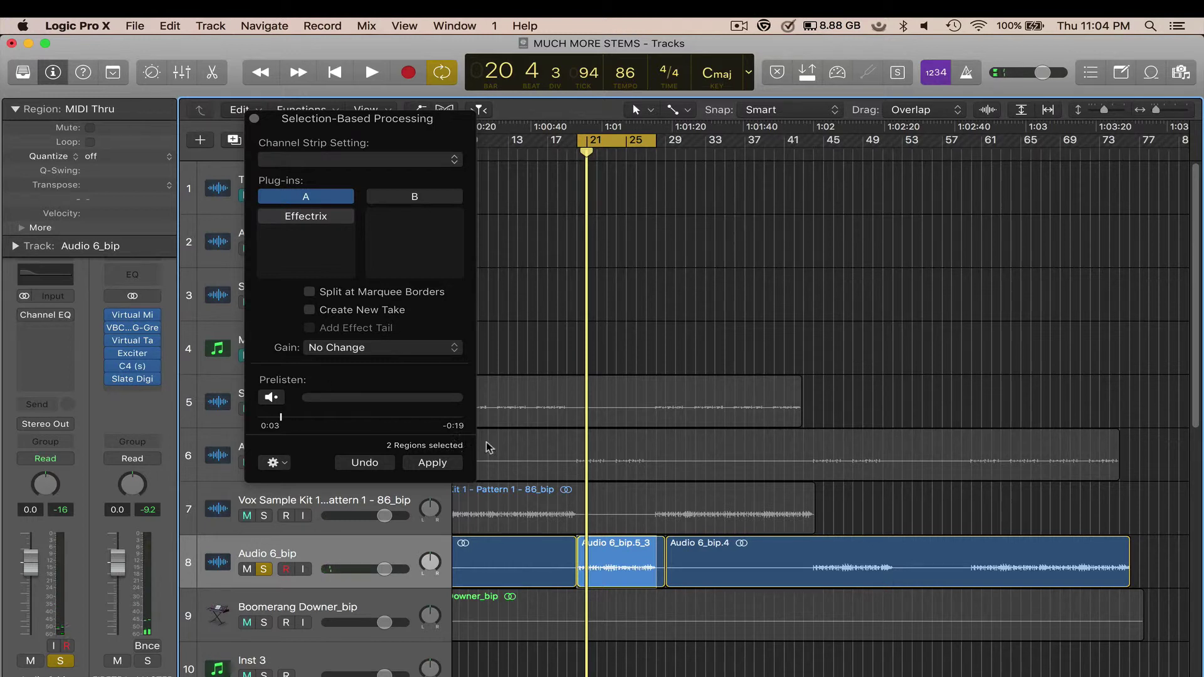
key(space)
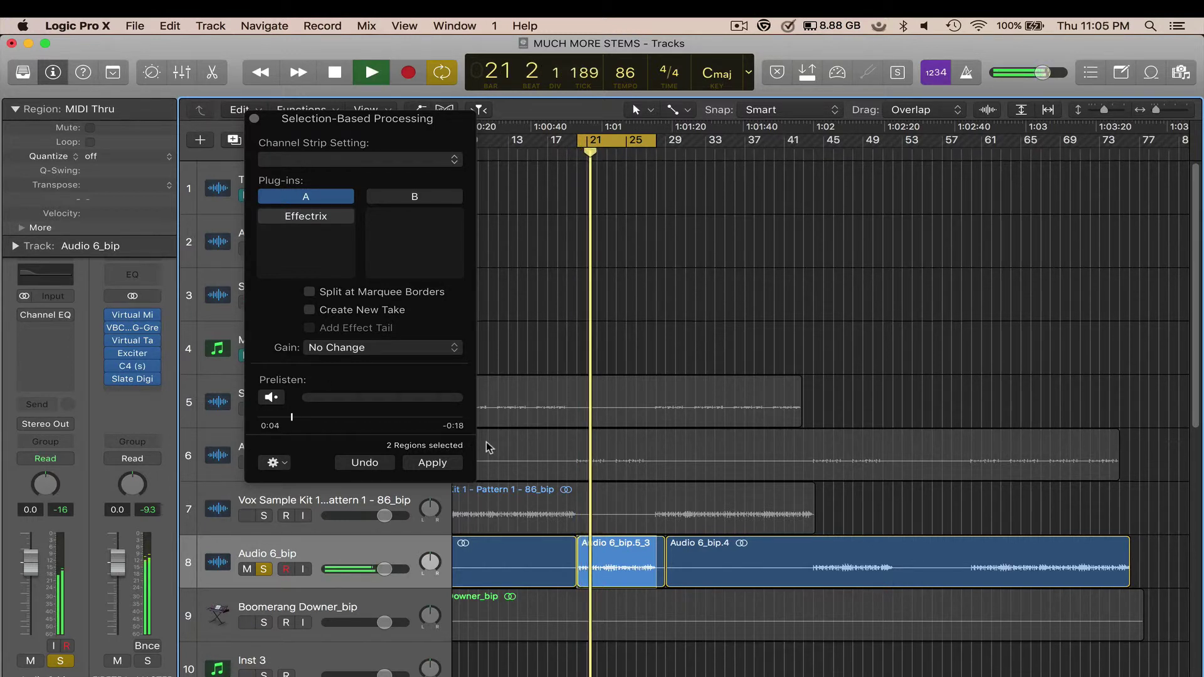
key(space)
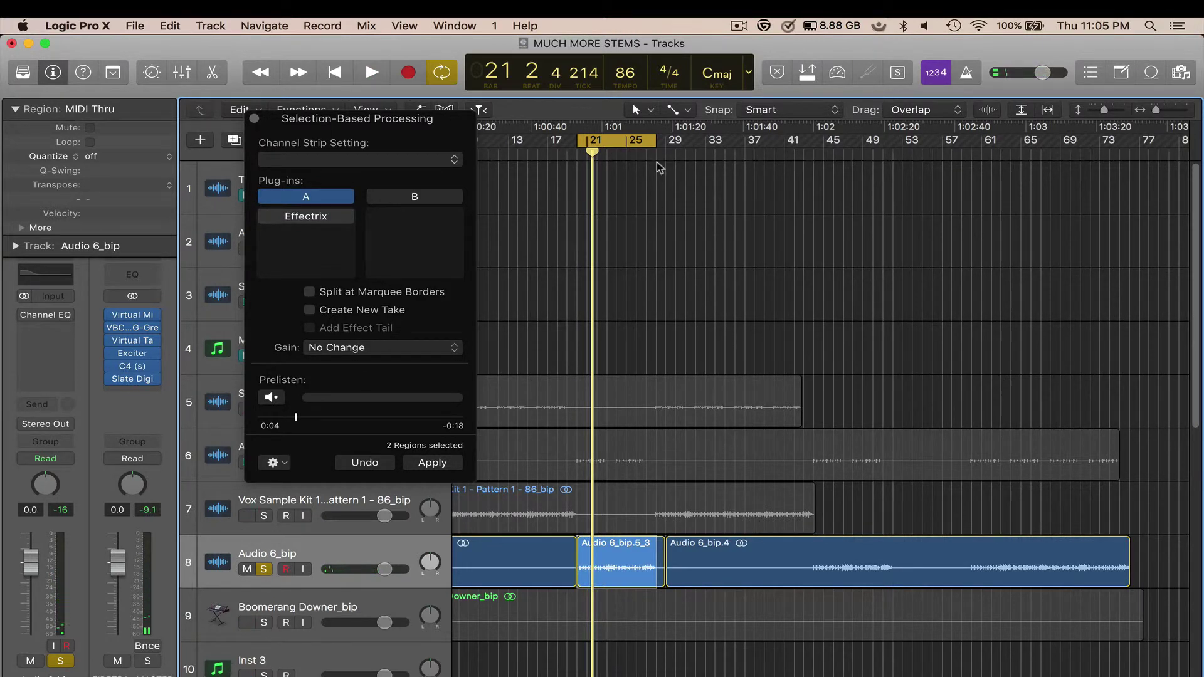
mouse_move(344, 225)
Revert Audio 6_bip.3 to unprocessed, leave slot A's plug-in unchanged, and close Selection-Based Processing
click(367, 464)
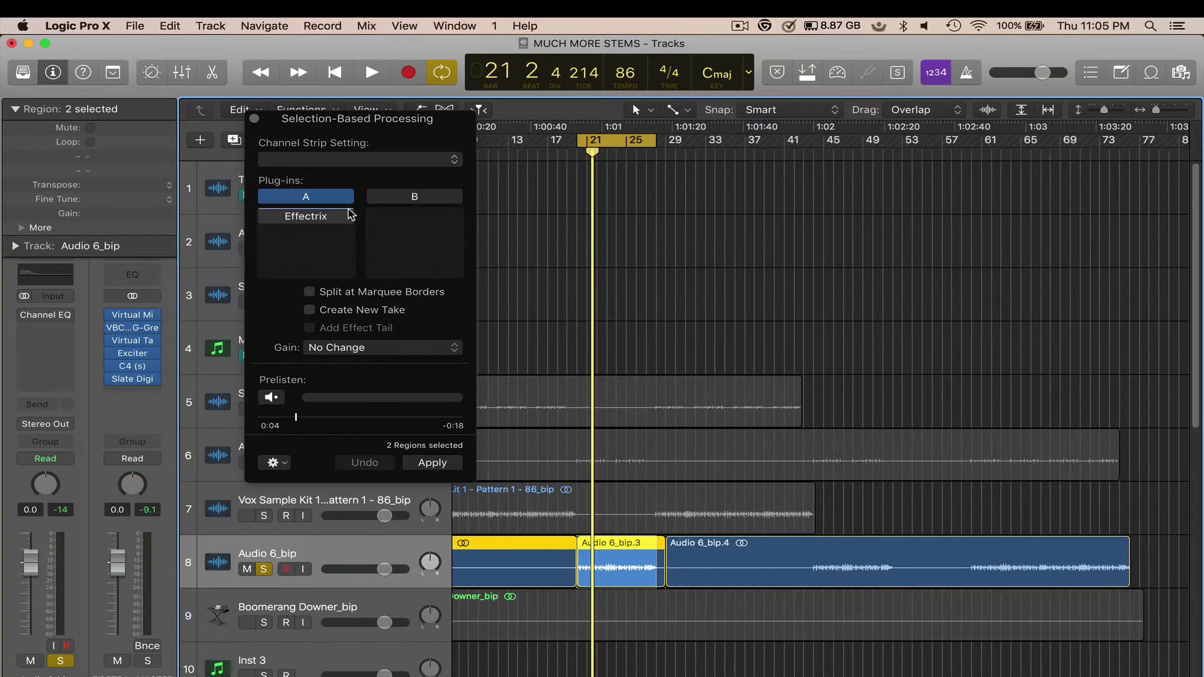
click(348, 217)
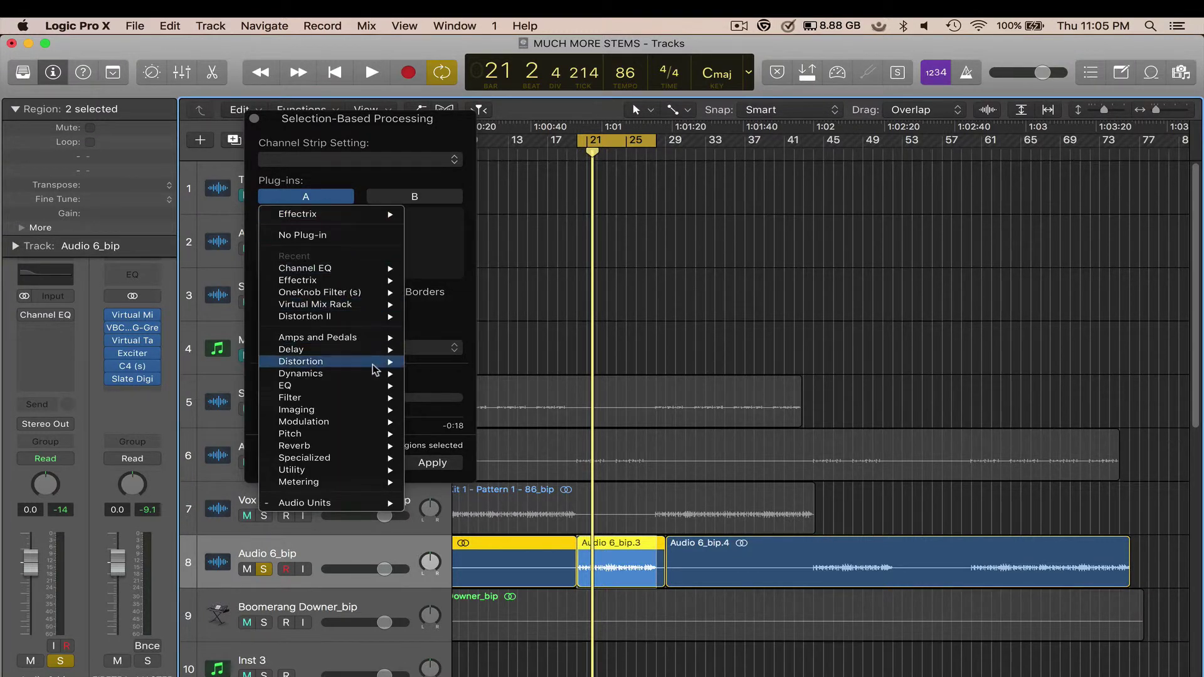
click(370, 130)
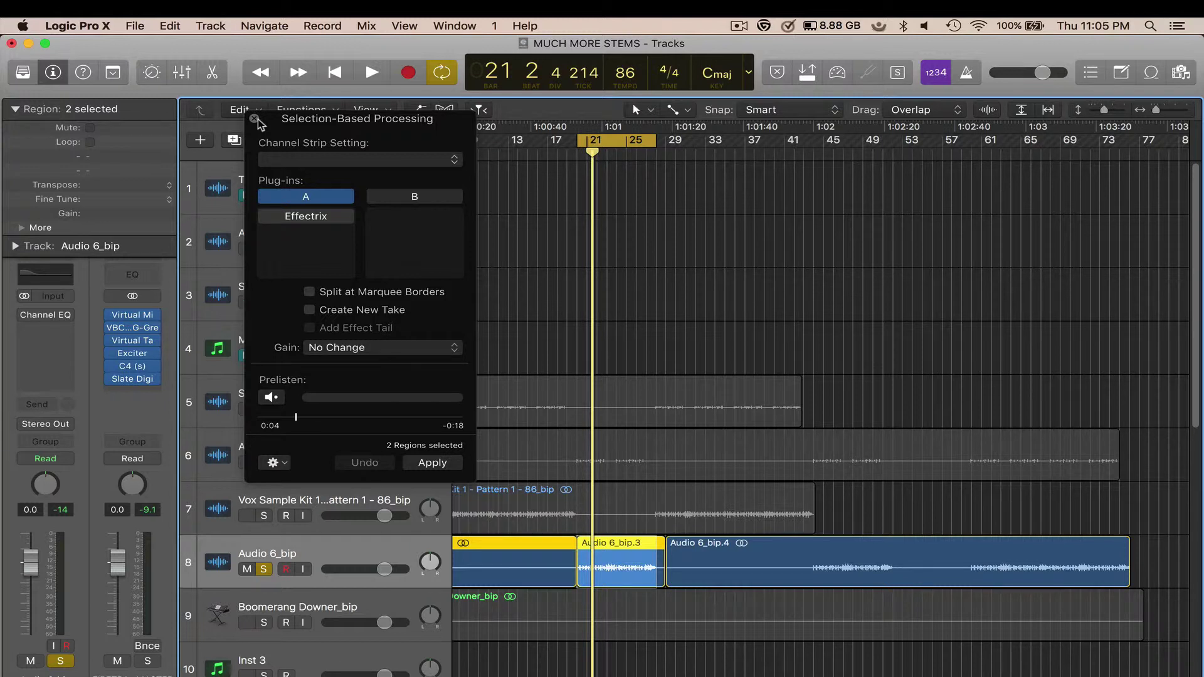
click(254, 118)
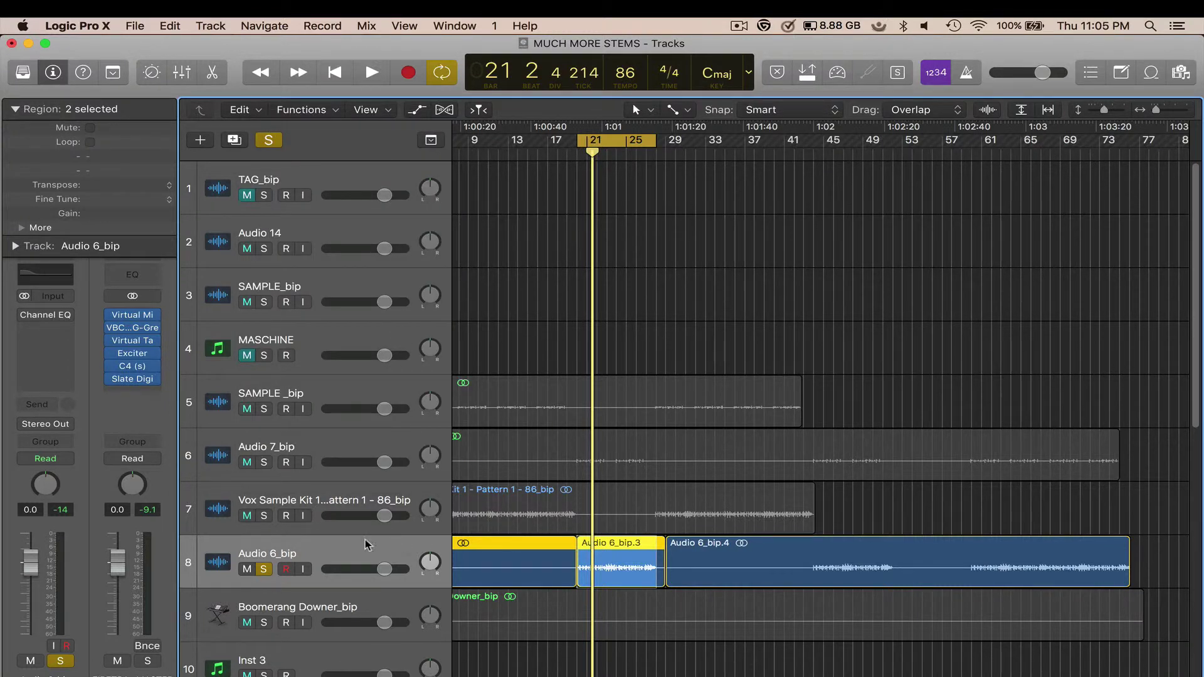